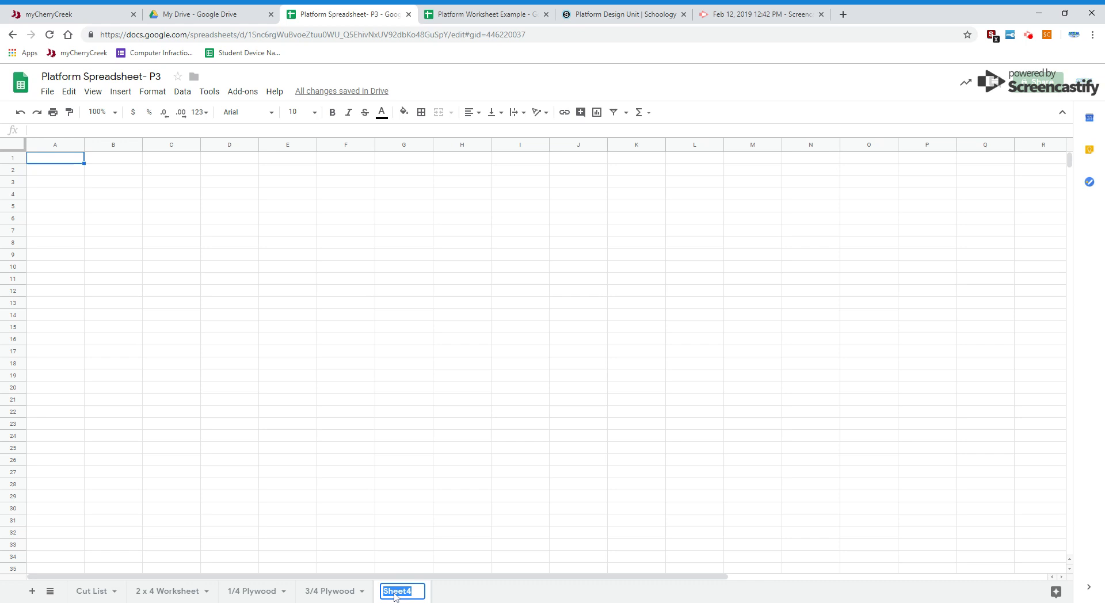
# Step: Rename the new sheet as Cost Sheet
pyautogui.write('Cost Sheet')
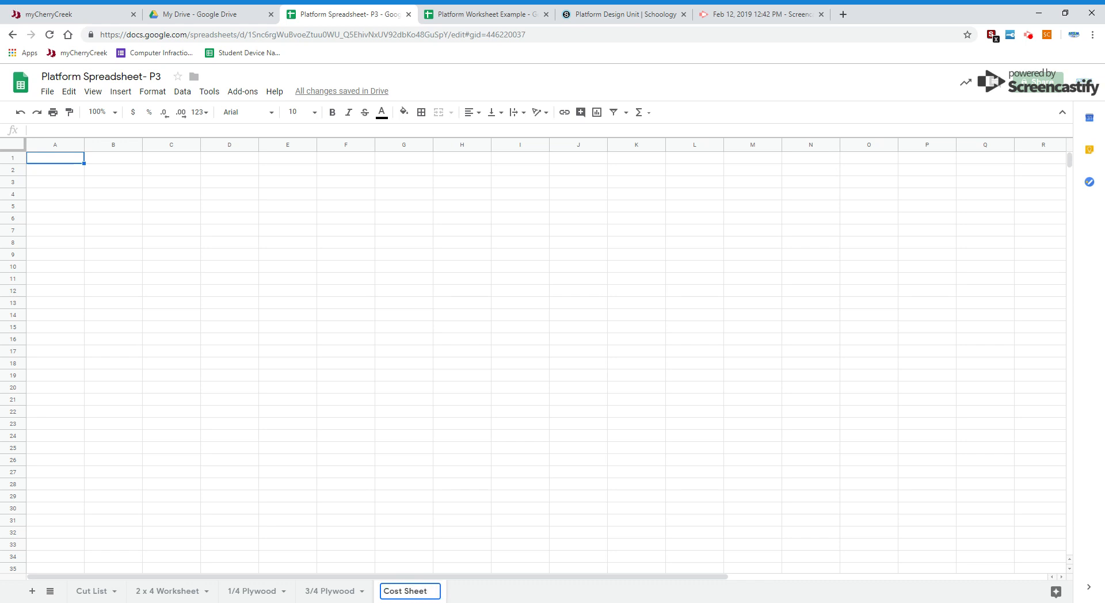
pyautogui.click(436, 475)
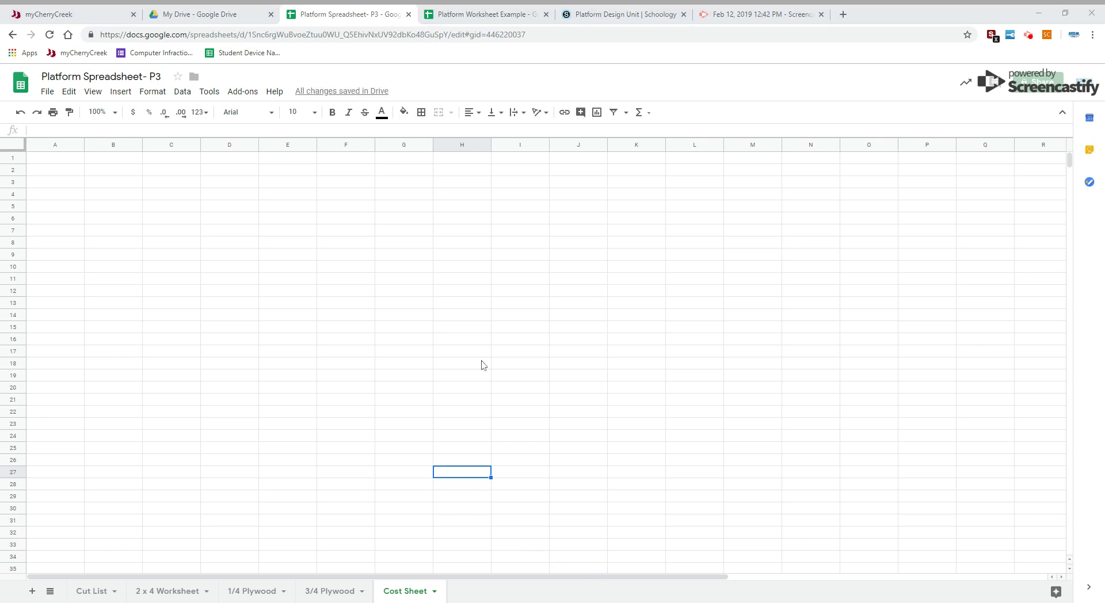
# Step: Paste the copied table of lumber items, quantities and costs into the empty sheet, starting at cell A1
pyautogui.click(49, 163)
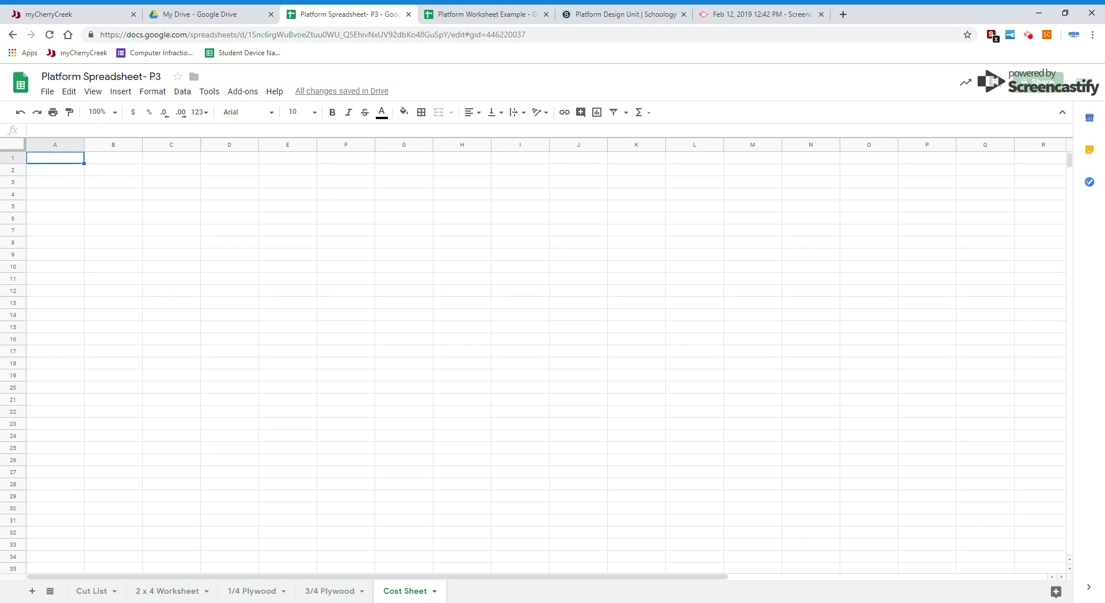
pyautogui.write('Item\tQuantity\tCost 2" x 4" x 8\'\t12\t$2.72 1/4" x 4\' x 8\' Ply\t2\t$11.96 3/4" x 4\' x 8\' Ply\t1\t$32.68')
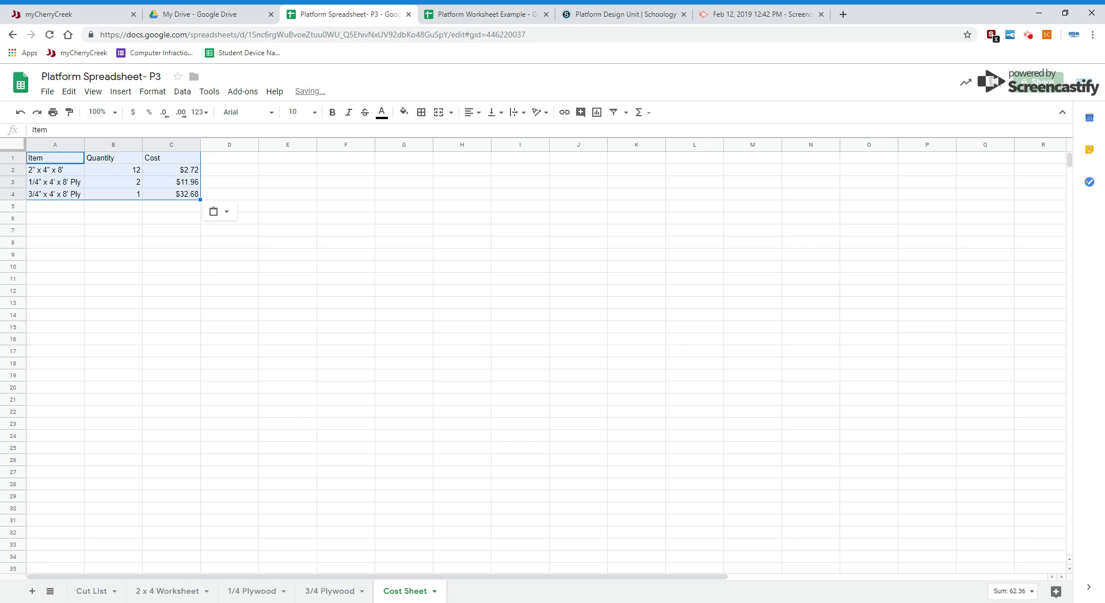
pyautogui.click(213, 267)
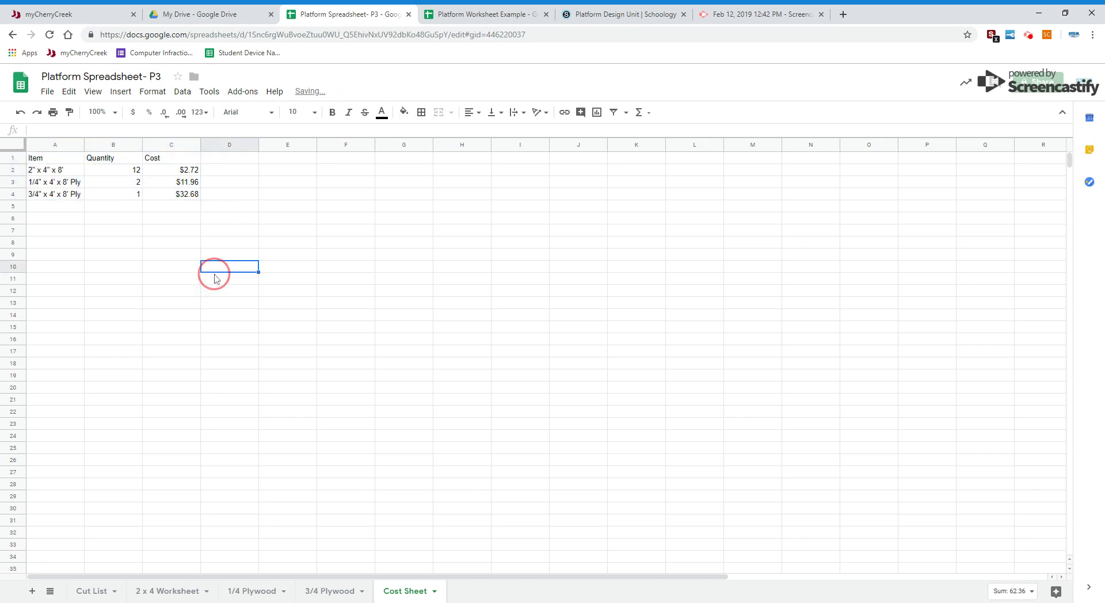
# Step: Review the item names in the first column of the cost table
pyautogui.click(48, 160)
pyautogui.click(50, 170)
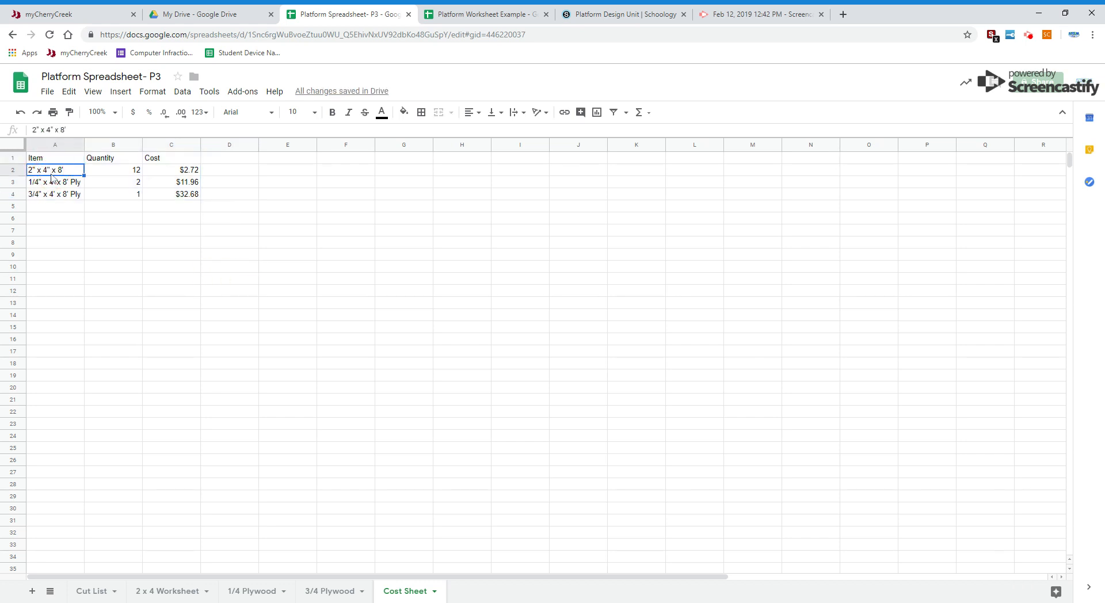
pyautogui.click(52, 187)
pyautogui.click(50, 207)
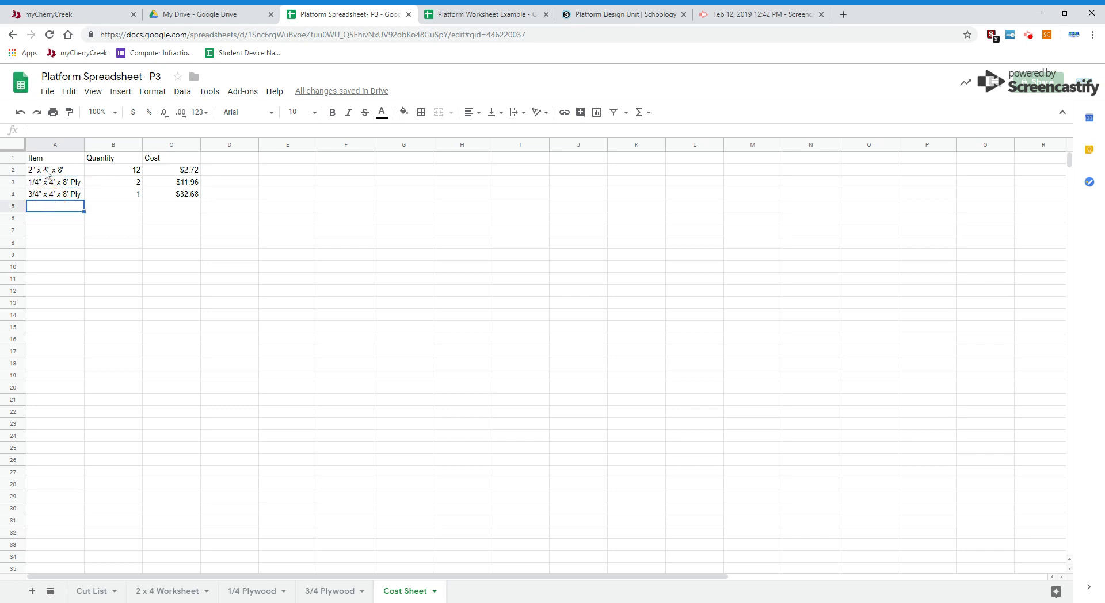
pyautogui.click(50, 186)
pyautogui.click(52, 198)
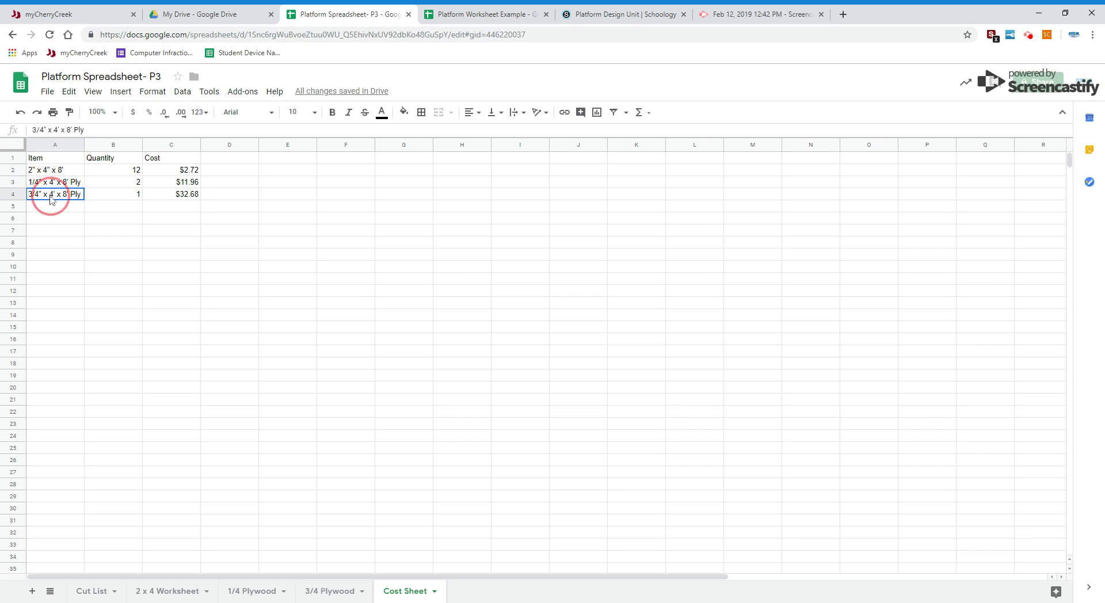
# Step: Check the 2 x 4 quantity against the last used row of the 2 x 4 Worksheet, then return to the Cost Sheet
pyautogui.click(113, 171)
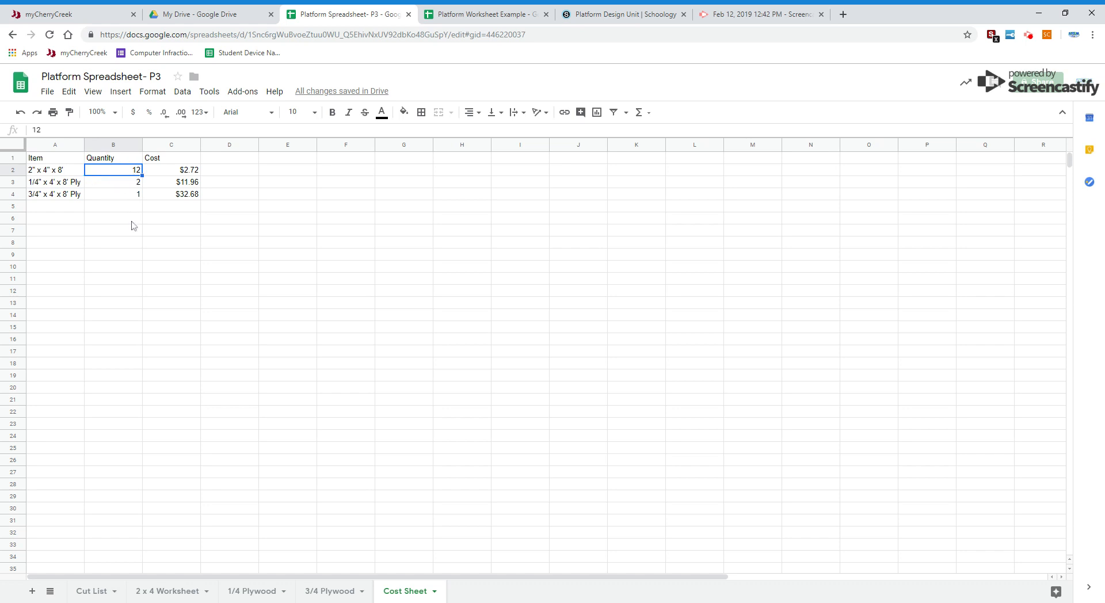
pyautogui.click(178, 590)
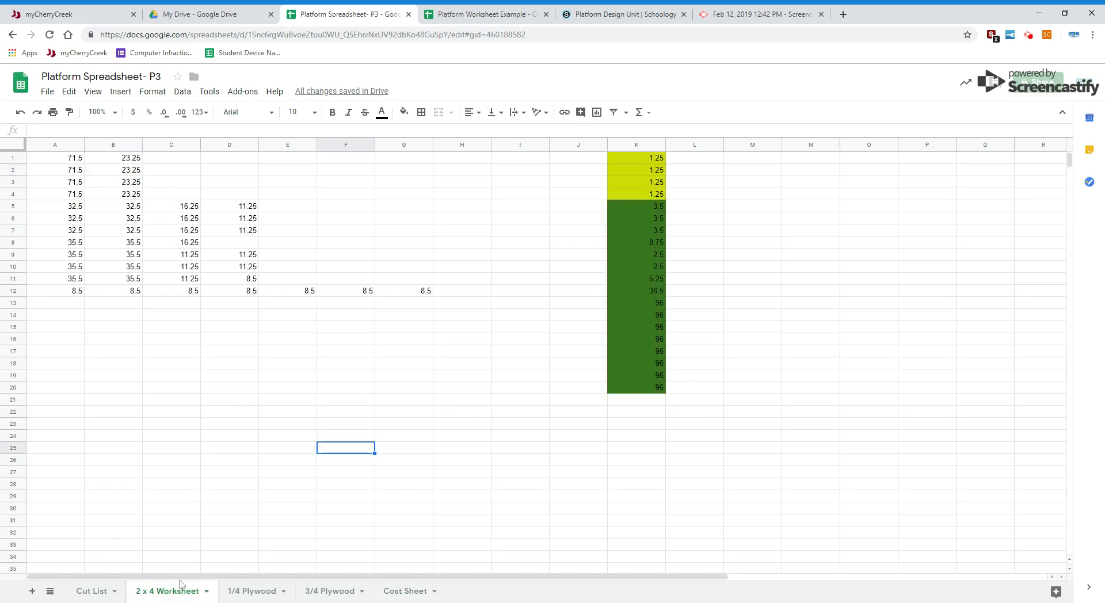
pyautogui.click(19, 292)
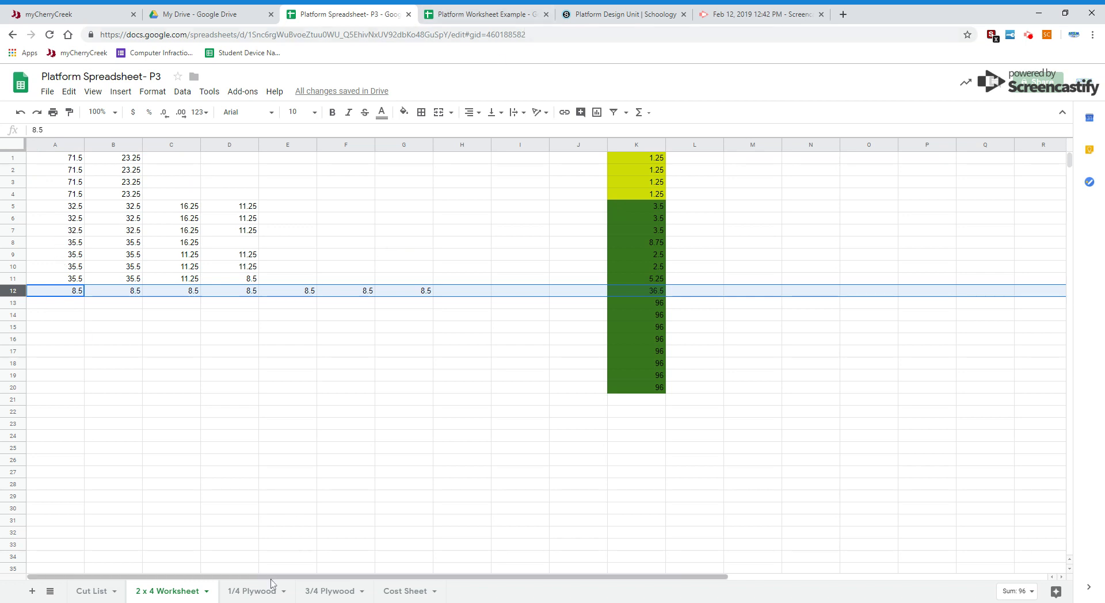
pyautogui.click(420, 593)
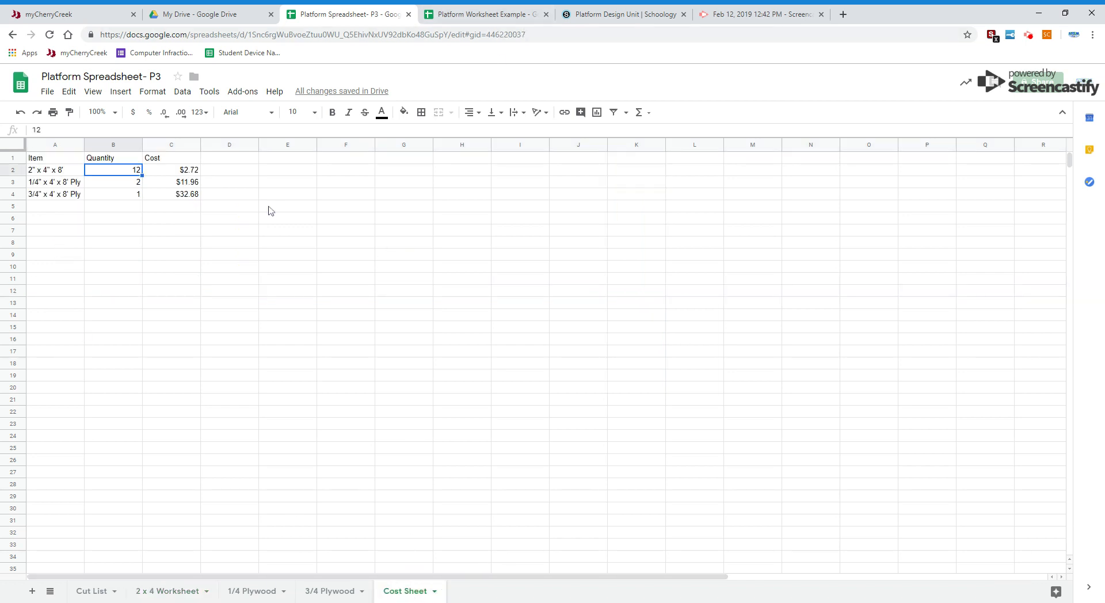
# Step: Check the plywood quantities against the layouts on the 1/4 Plywood and 3/4 Plywood sheets, ending on the Cost Sheet
pyautogui.click(58, 183)
pyautogui.click(136, 184)
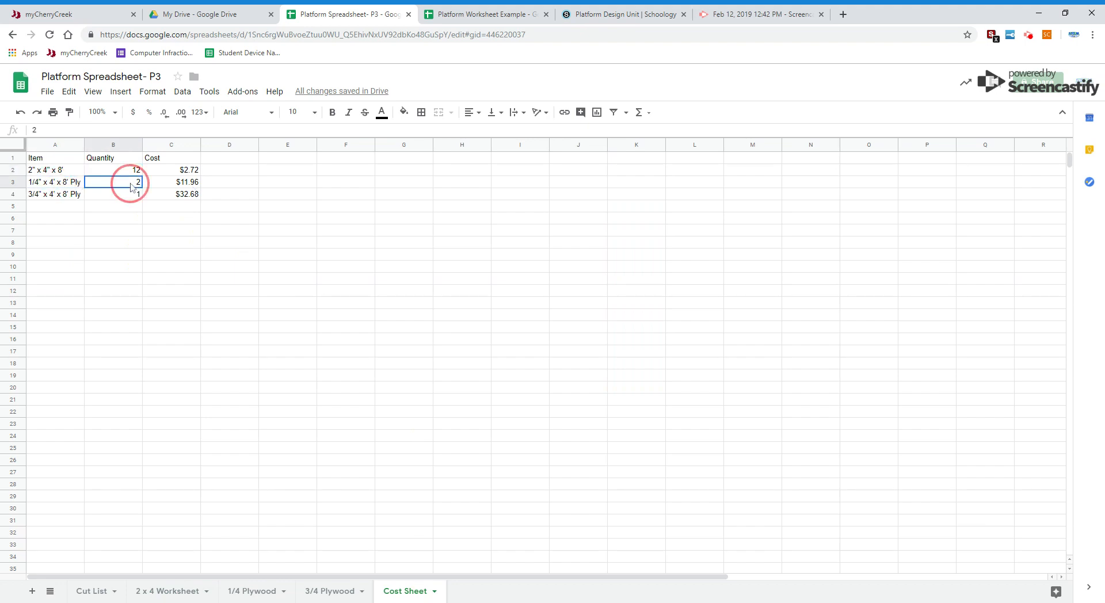
pyautogui.click(259, 592)
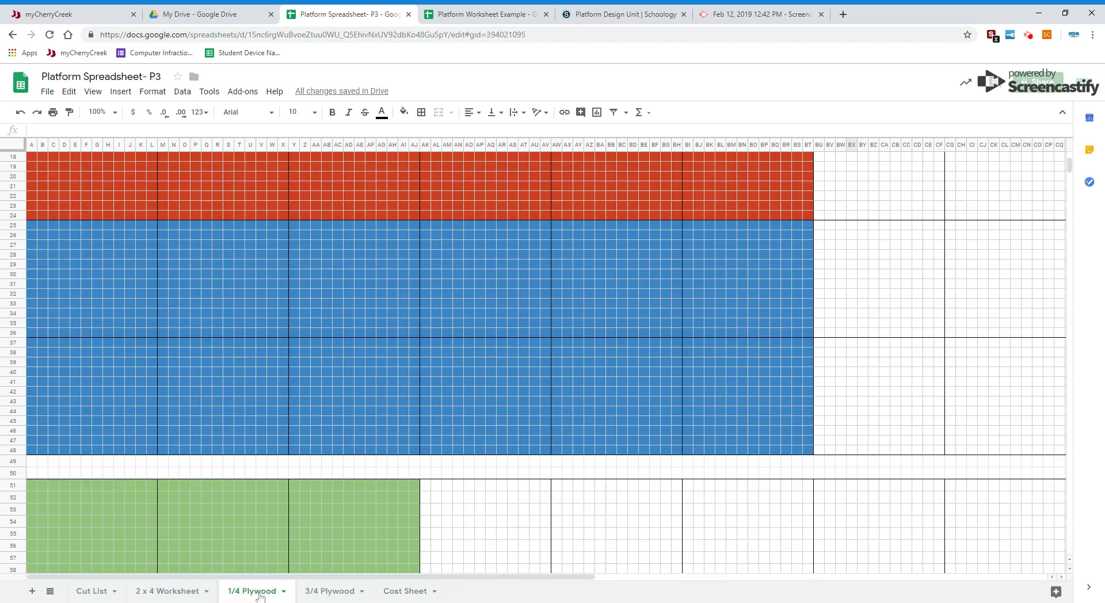
pyautogui.scroll(-12, 429, 233)
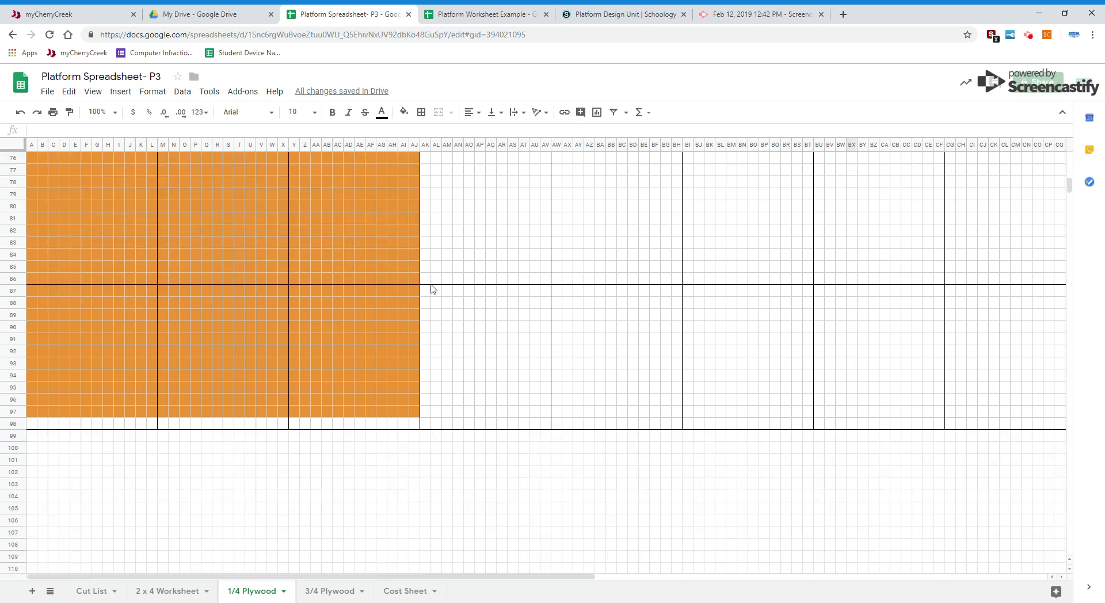
pyautogui.scroll(15, 434, 290)
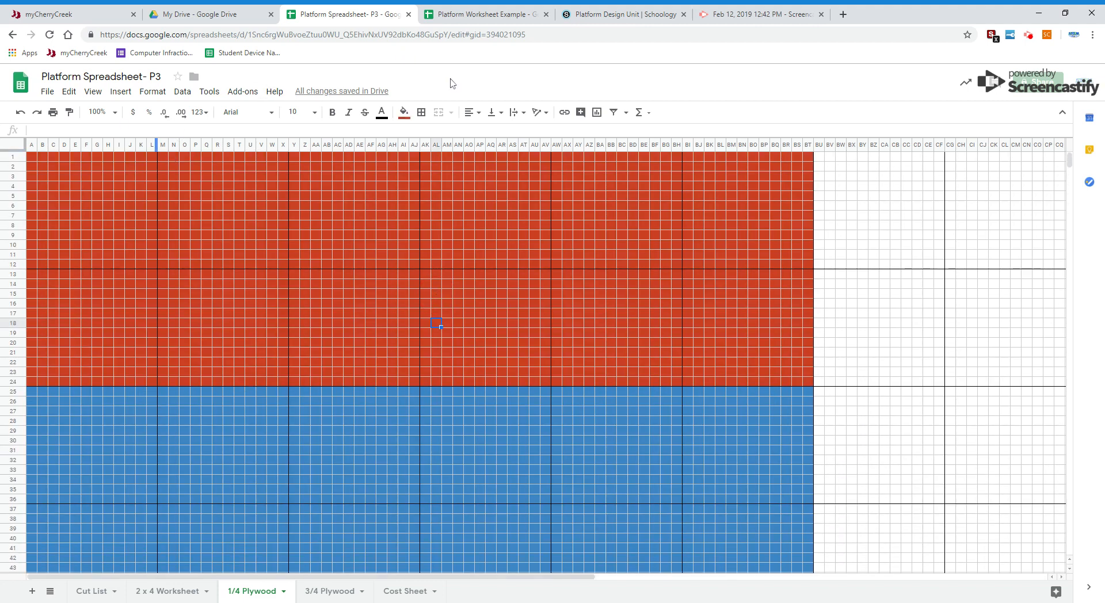
pyautogui.click(324, 593)
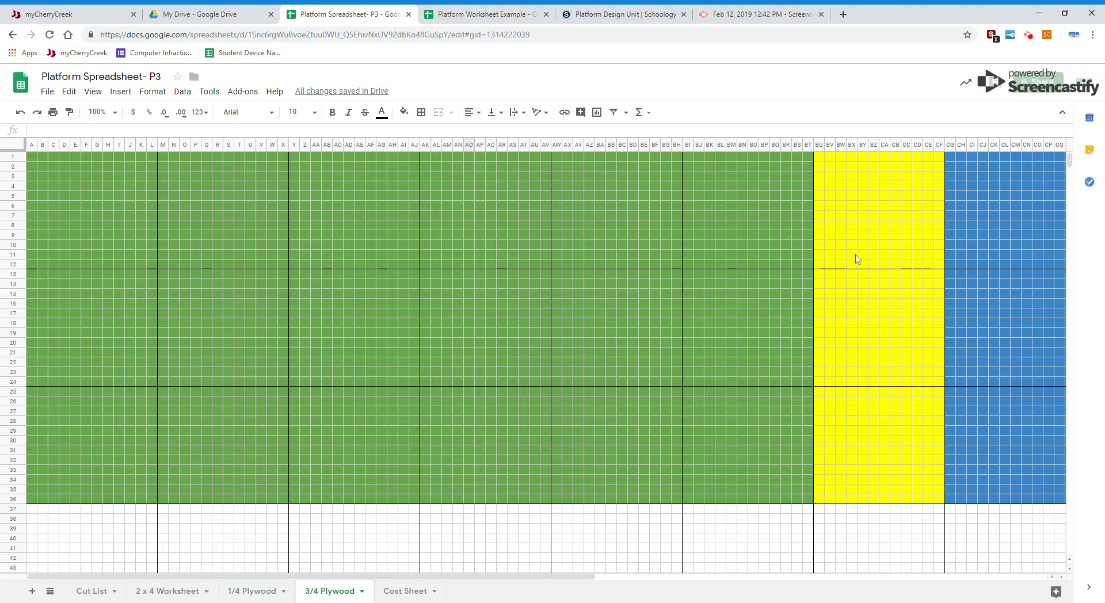
pyautogui.click(414, 596)
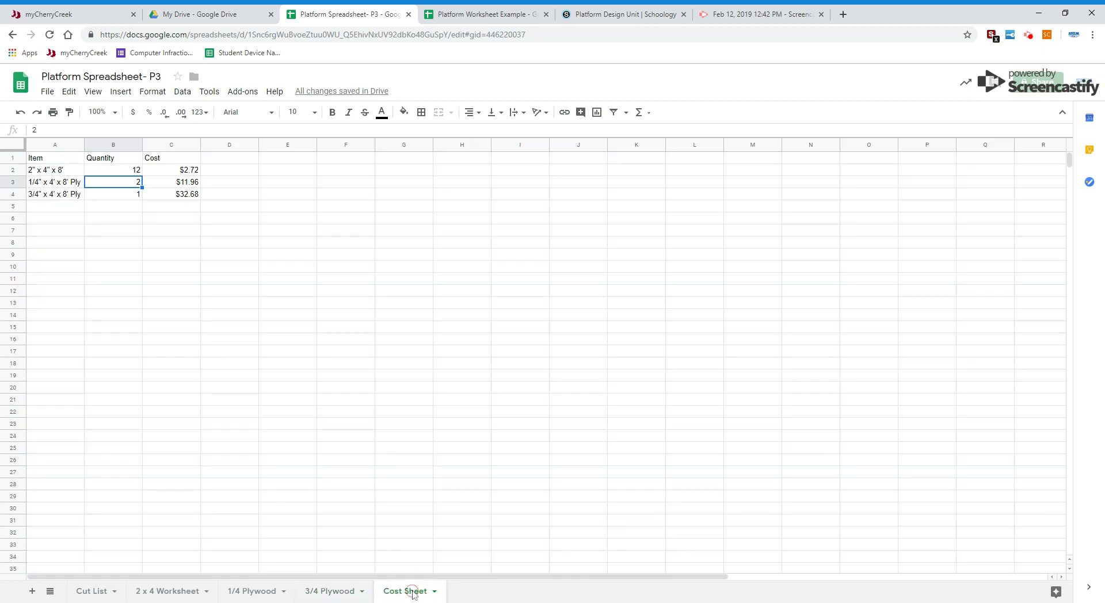
# Step: Review the unit costs of the three lumber items in the Cost column
pyautogui.click(175, 171)
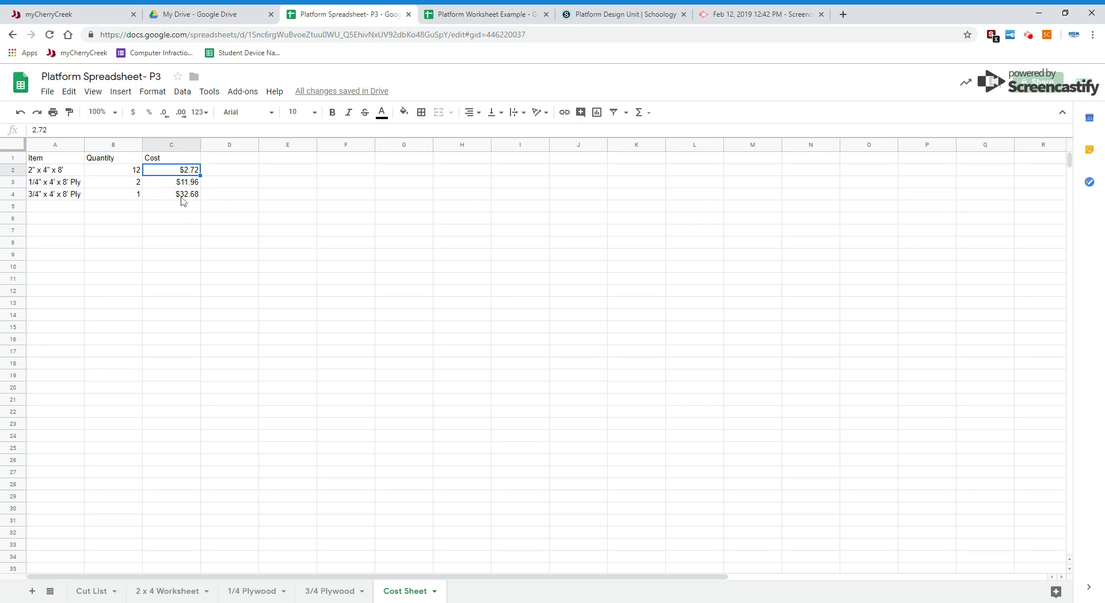
pyautogui.click(180, 231)
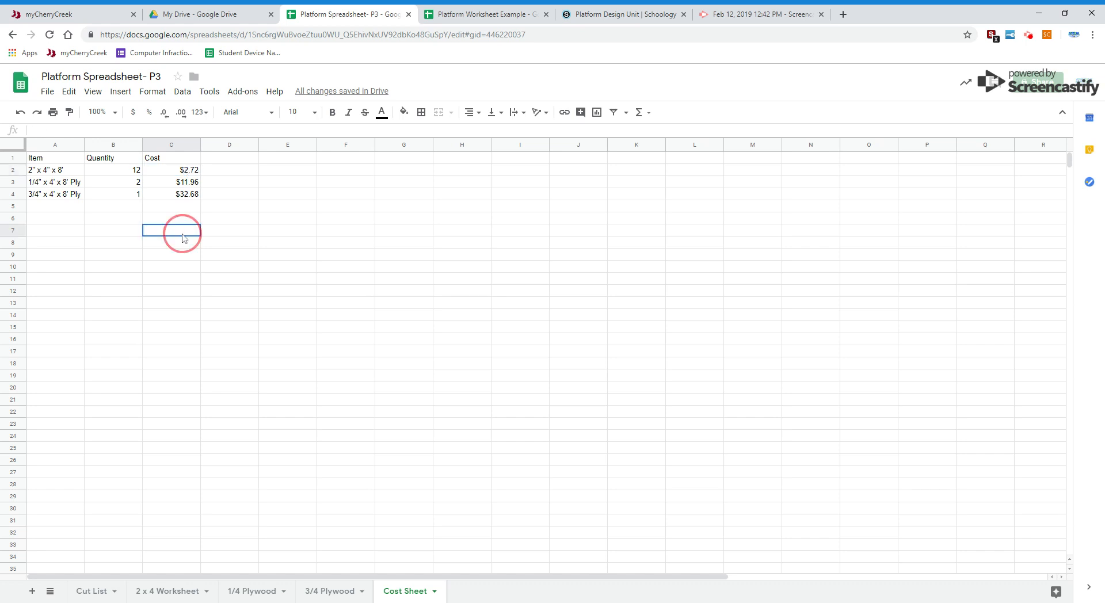
pyautogui.click(172, 173)
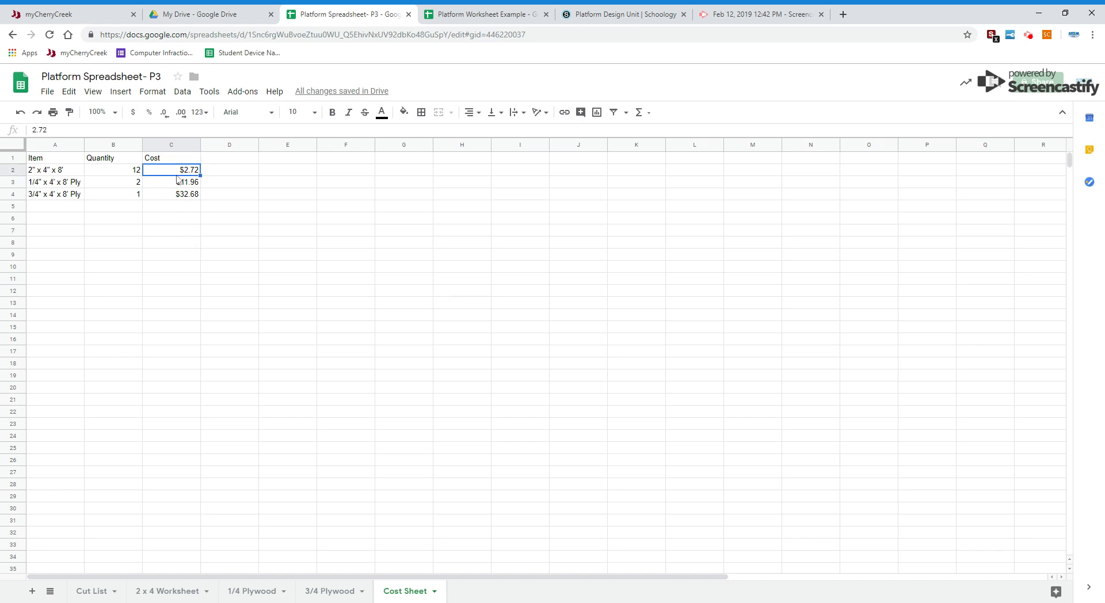
pyautogui.click(173, 205)
pyautogui.moveTo(173, 196); pyautogui.dragTo(168, 163)
pyautogui.click(167, 163)
pyautogui.click(178, 206)
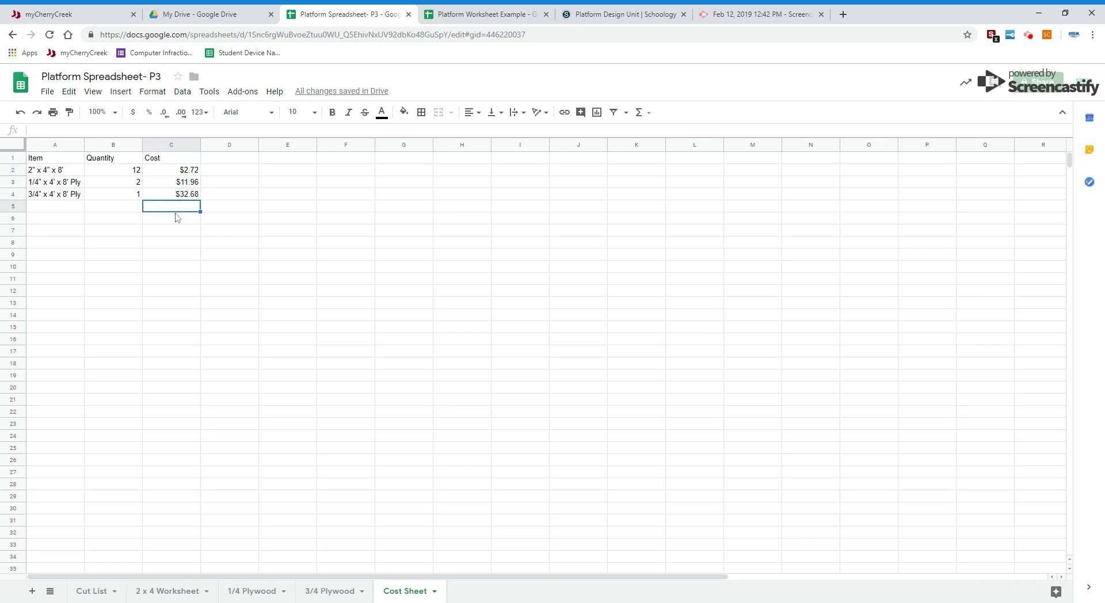
# Step: Format the entire Cost column as currency
pyautogui.click(170, 145)
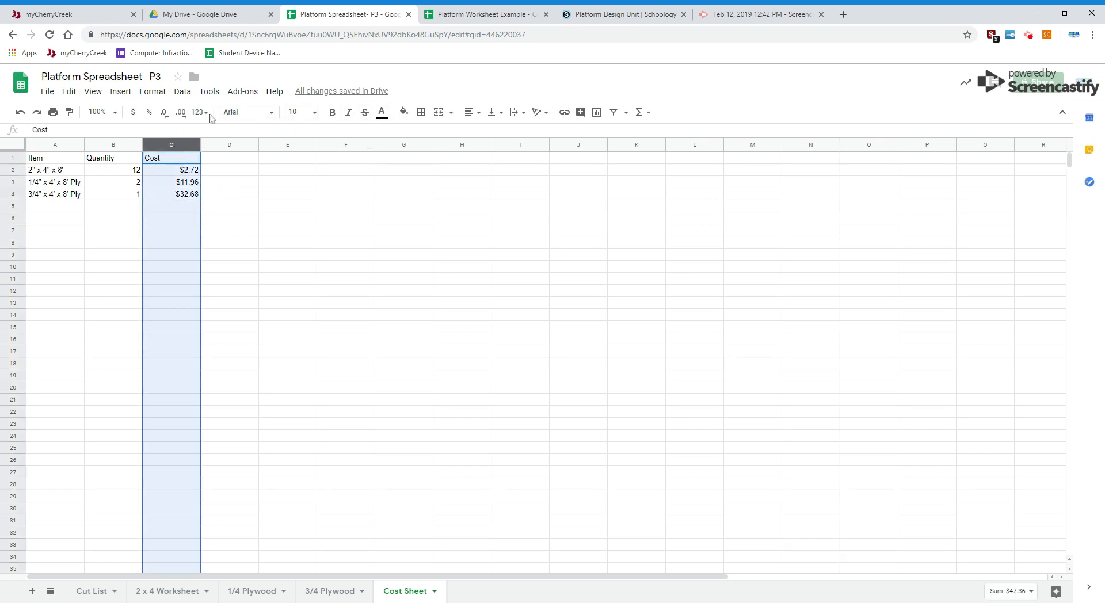
pyautogui.click(133, 113)
pyautogui.click(134, 113)
pyautogui.click(136, 115)
pyautogui.click(264, 255)
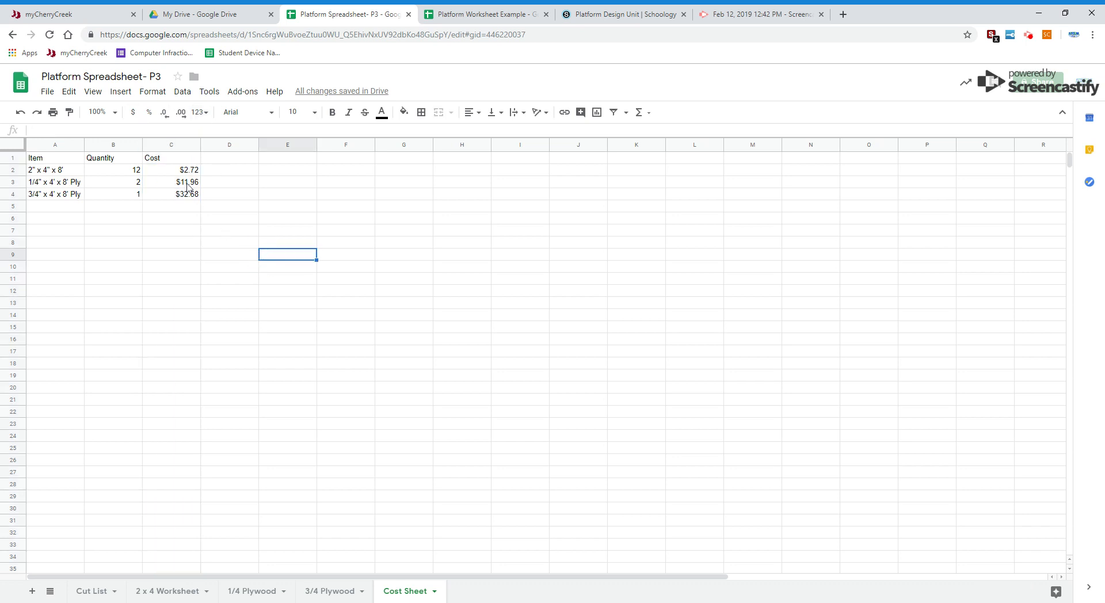
pyautogui.click(181, 146)
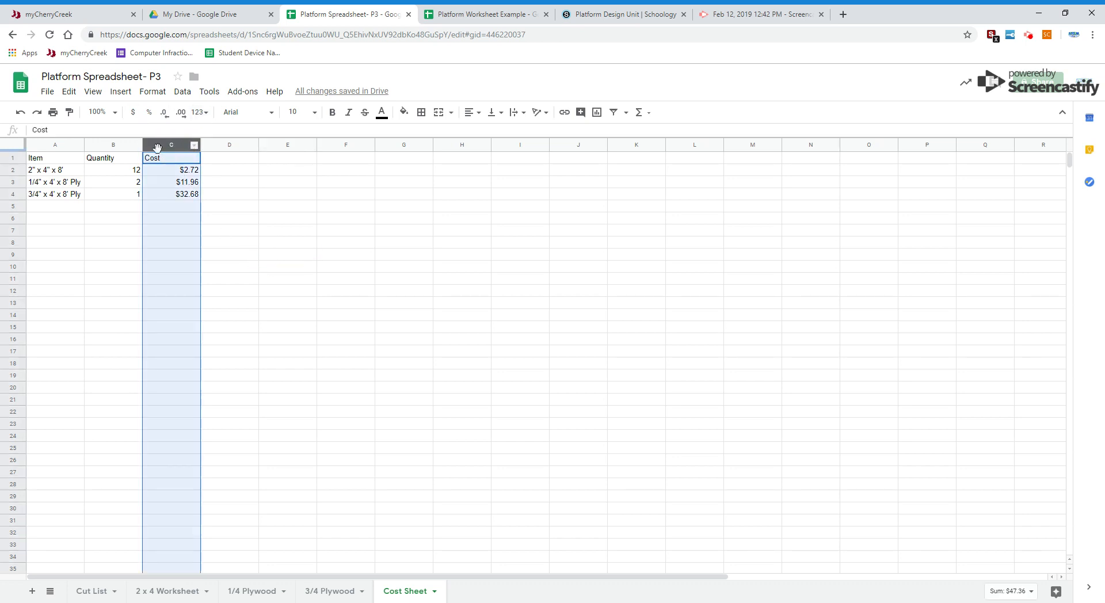
pyautogui.click(133, 113)
pyautogui.click(244, 234)
# Step: Add the header Line Total in cell D1, beside the Cost header
pyautogui.click(225, 156)
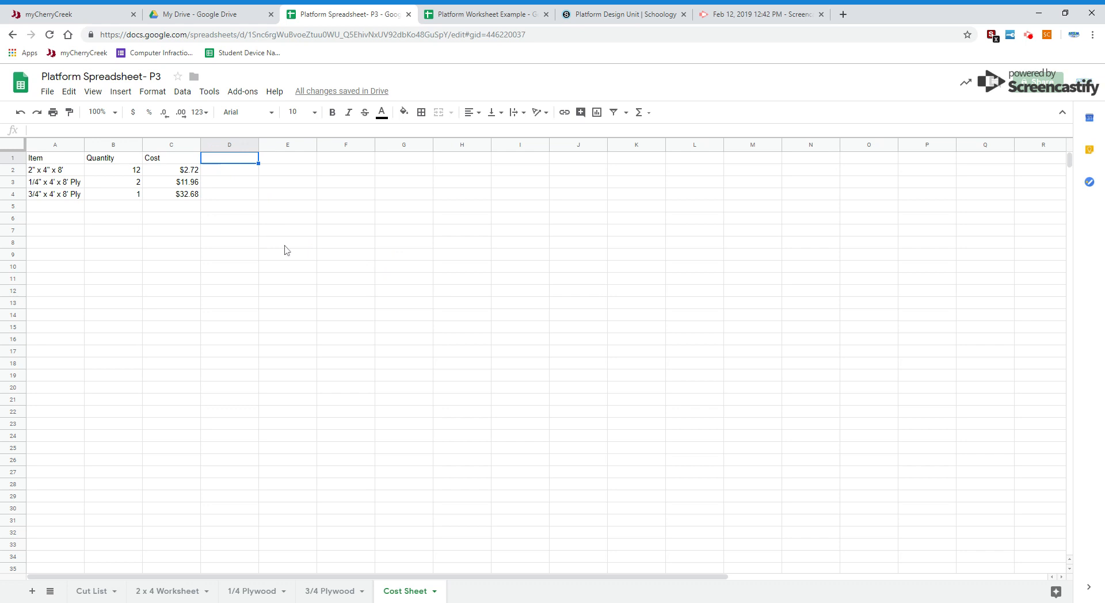
pyautogui.write('Line Total')
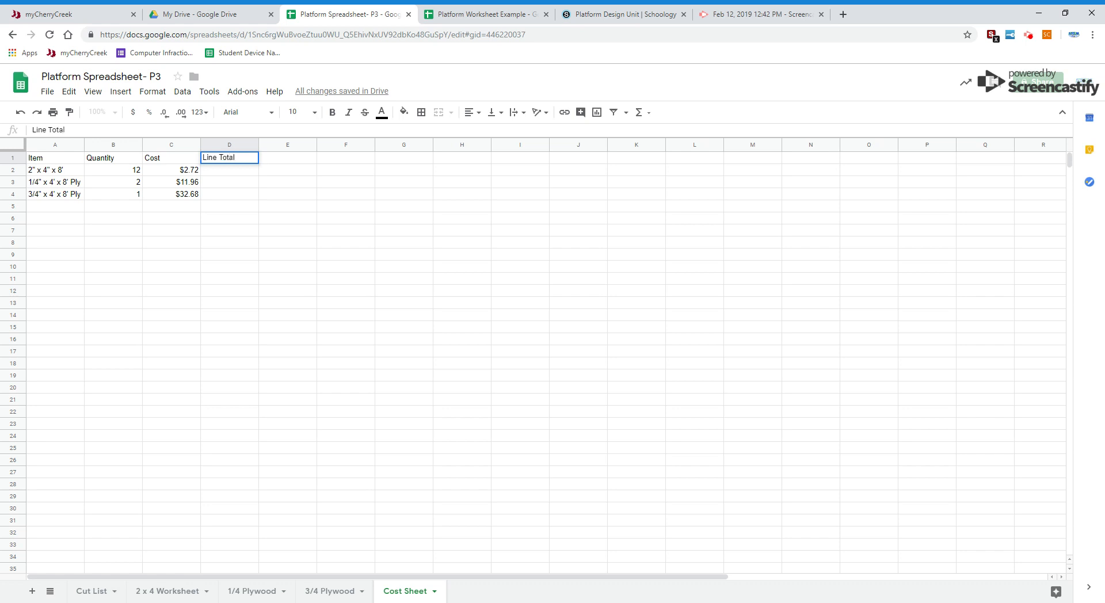
pyautogui.press('Return')
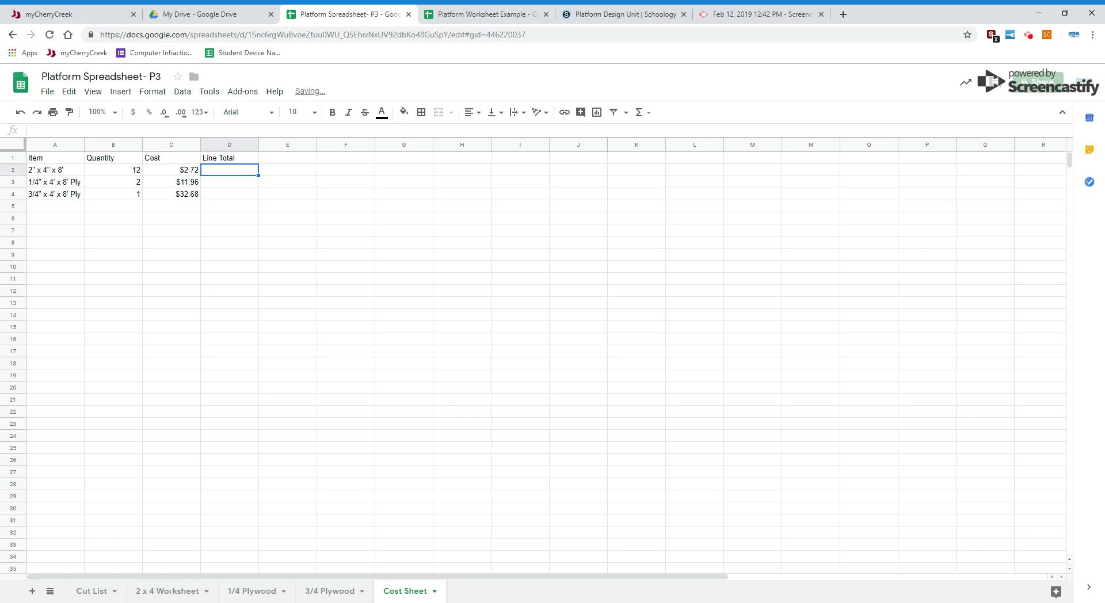
# Step: Calculate the 2 x 4 line total in D2 as quantity times cost with the formula =B2*C2
pyautogui.write('=')
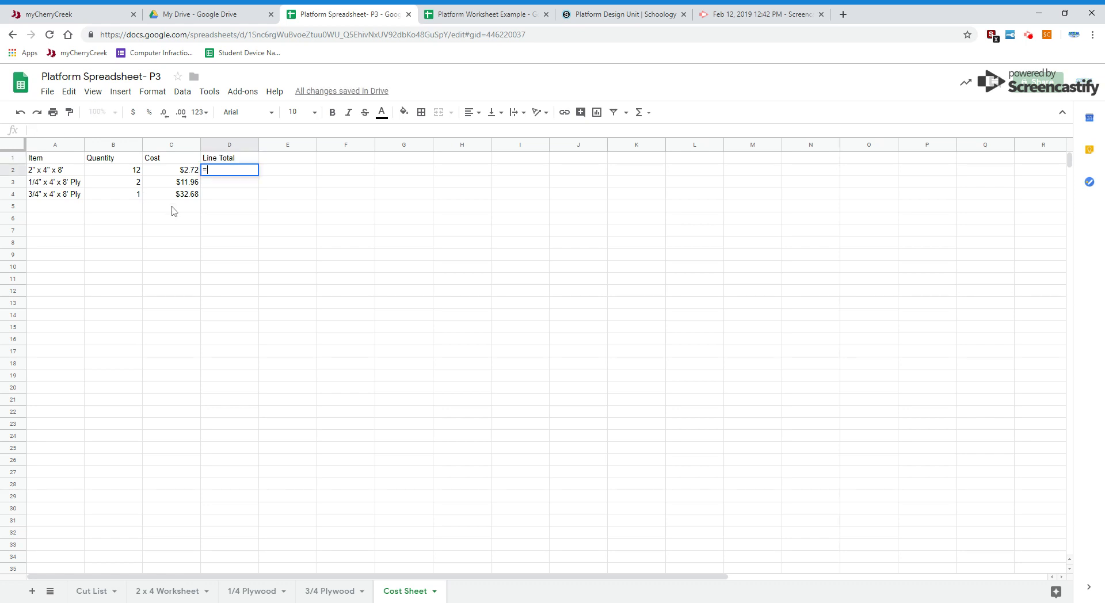
pyautogui.click(125, 172)
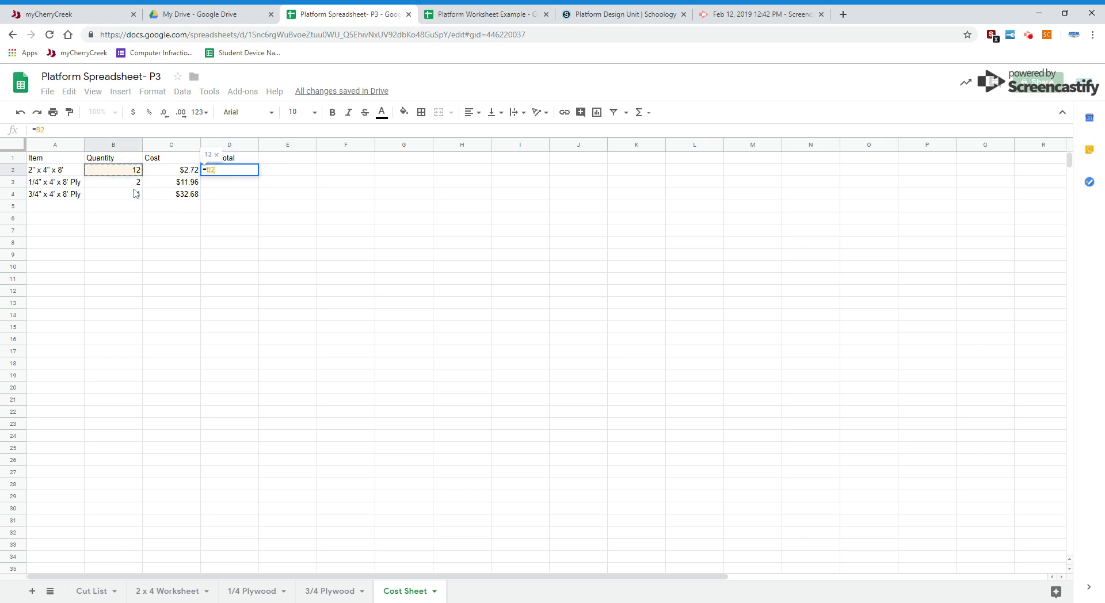
pyautogui.write('*')
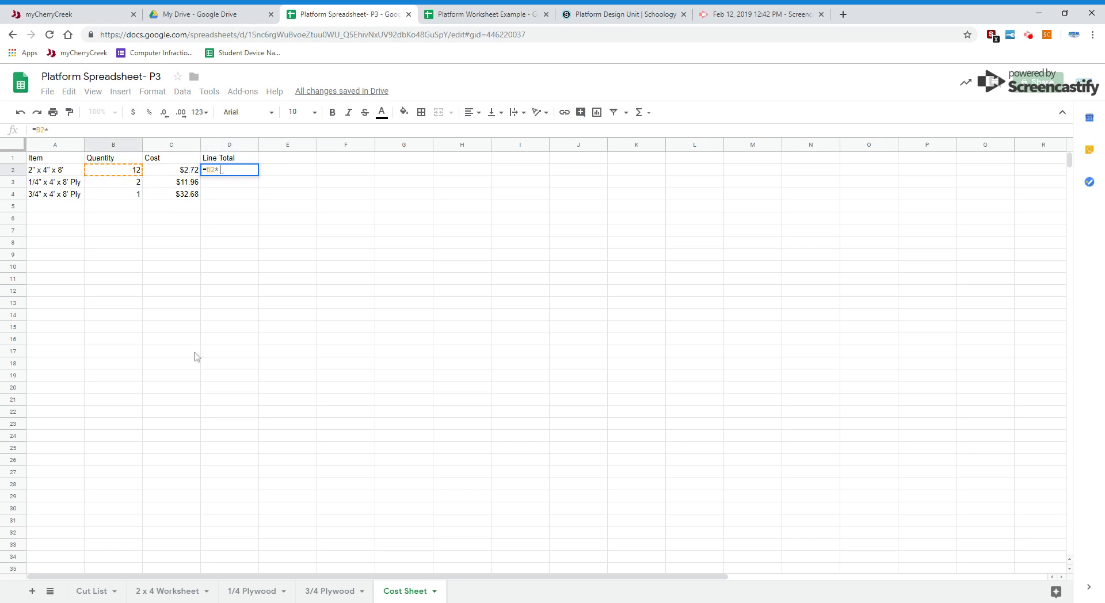
pyautogui.click(176, 174)
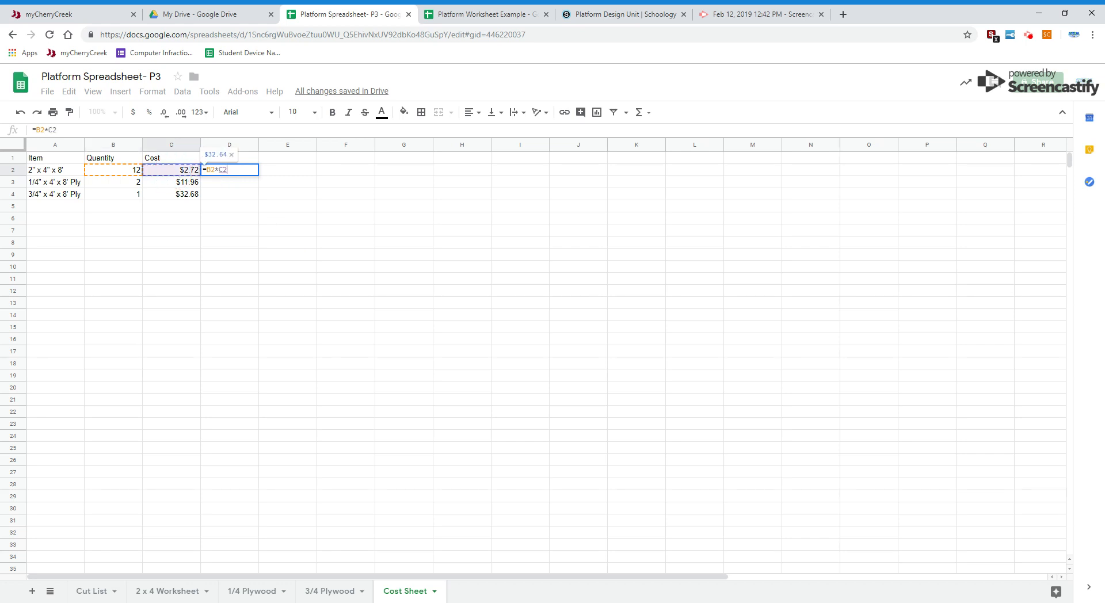
pyautogui.press('Return')
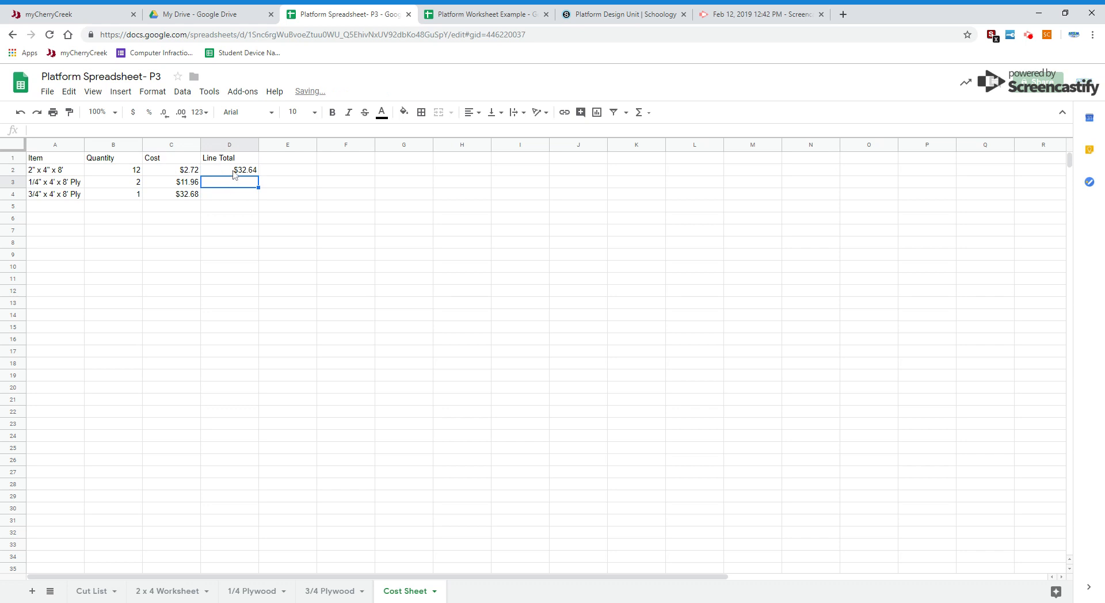
# Step: Fill the line total formula from D2 down through D4 for both plywood items
pyautogui.click(233, 171)
pyautogui.moveTo(258, 176); pyautogui.dragTo(253, 196)
pyautogui.click(338, 264)
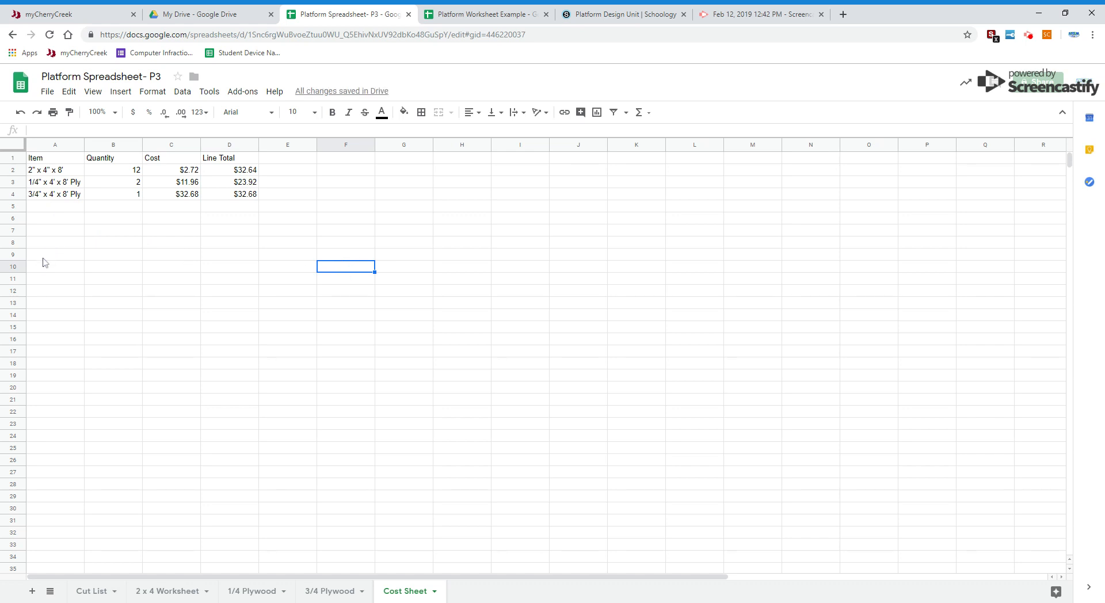
# Step: Add a top border across cells A10 to D10 to separate the item rows from the total row
pyautogui.moveTo(47, 270); pyautogui.dragTo(233, 272)
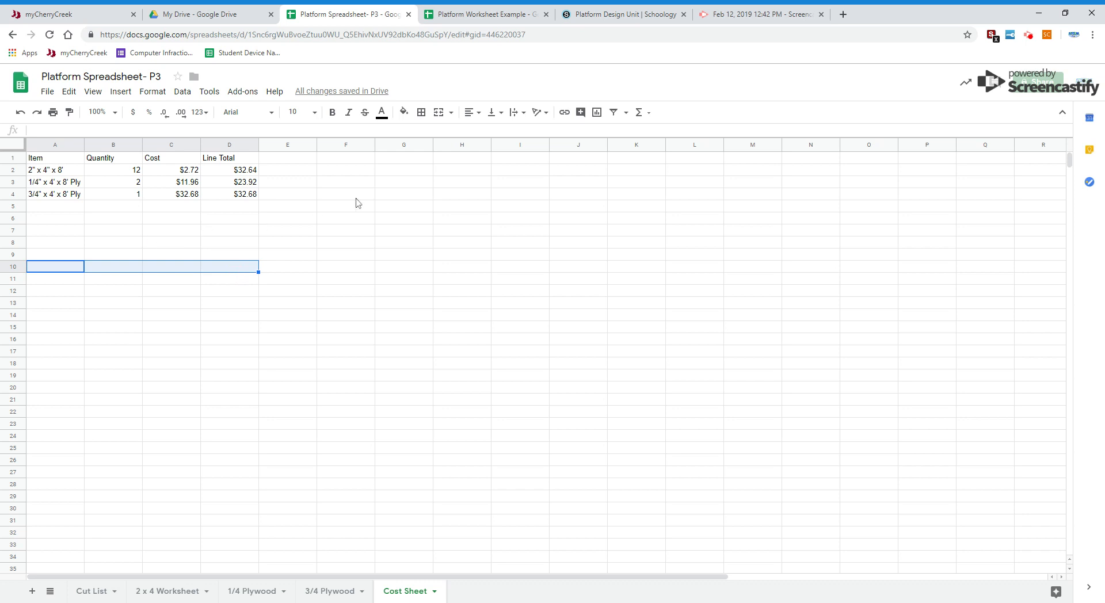
pyautogui.click(424, 115)
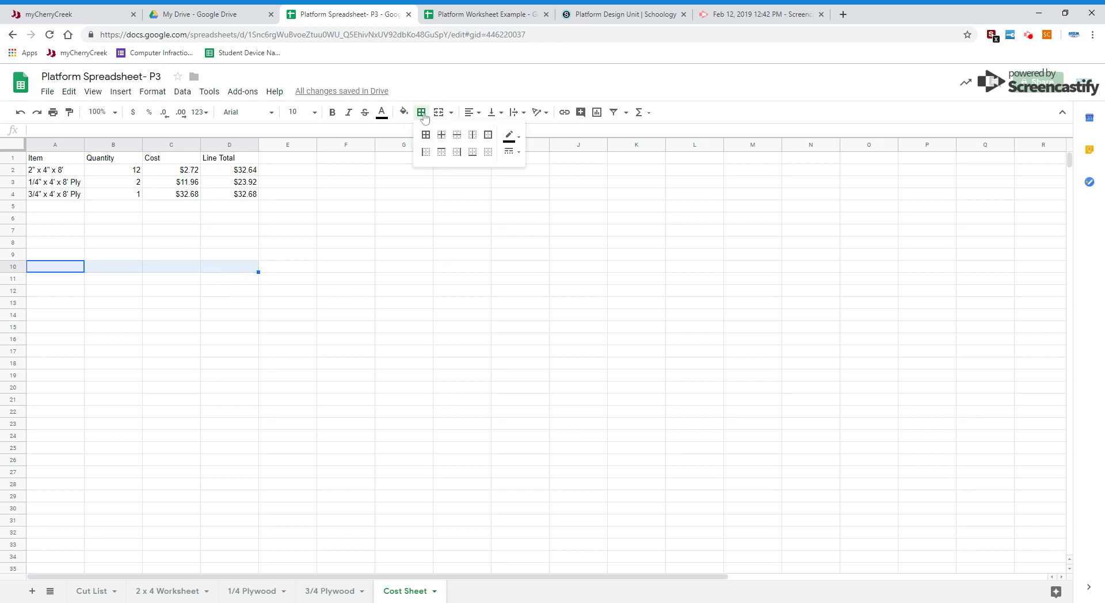
pyautogui.click(442, 154)
pyautogui.click(272, 362)
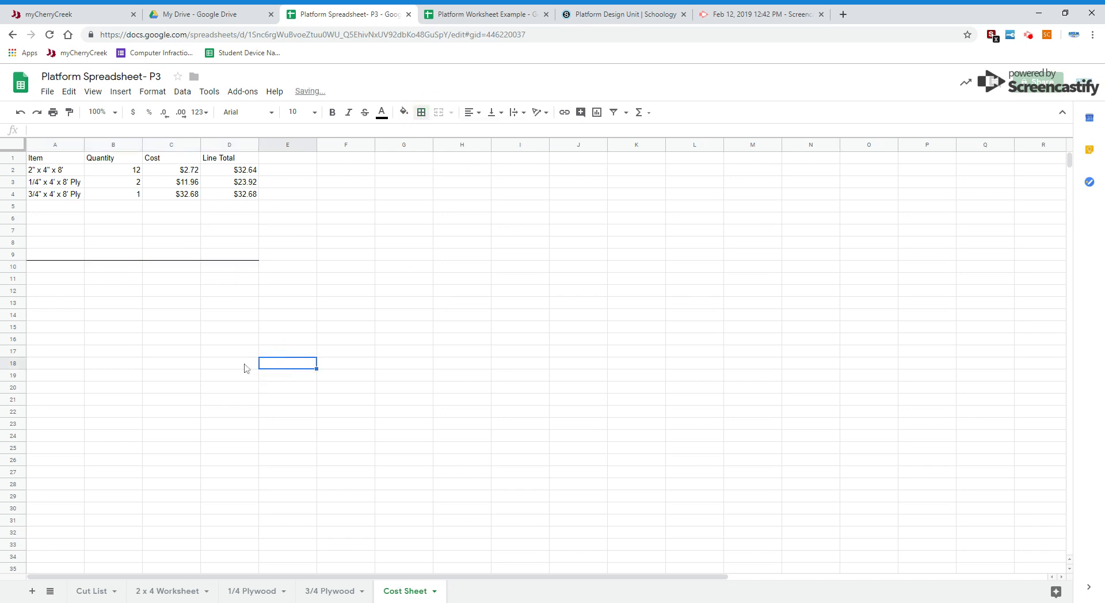
# Step: Enter the item Fasteners/Glue in cell A9 with a quantity of 1 in B9
pyautogui.click(45, 255)
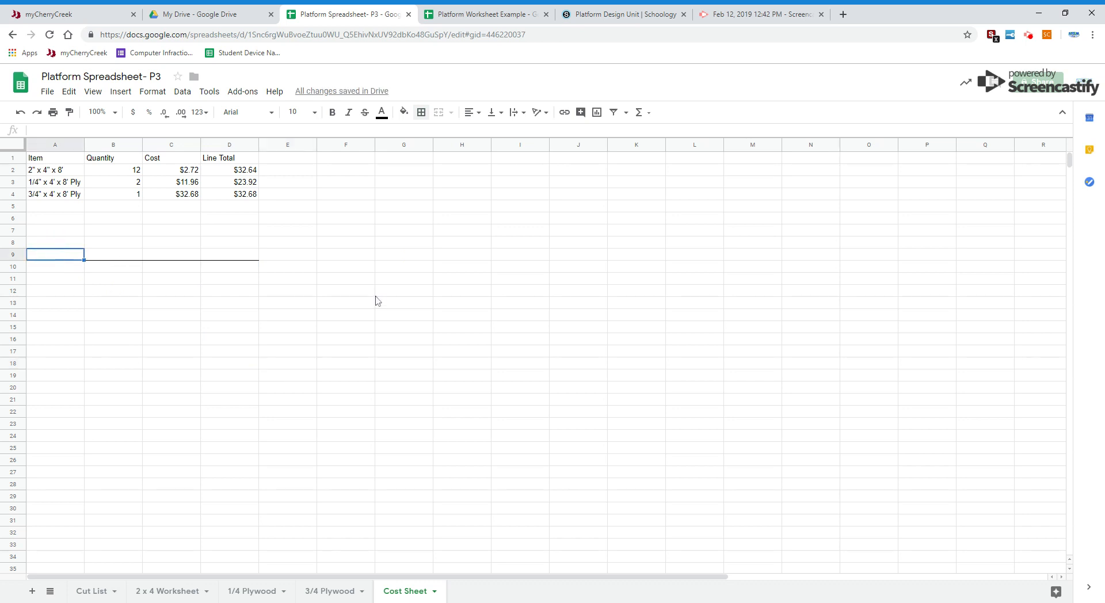
pyautogui.write('Fastr')
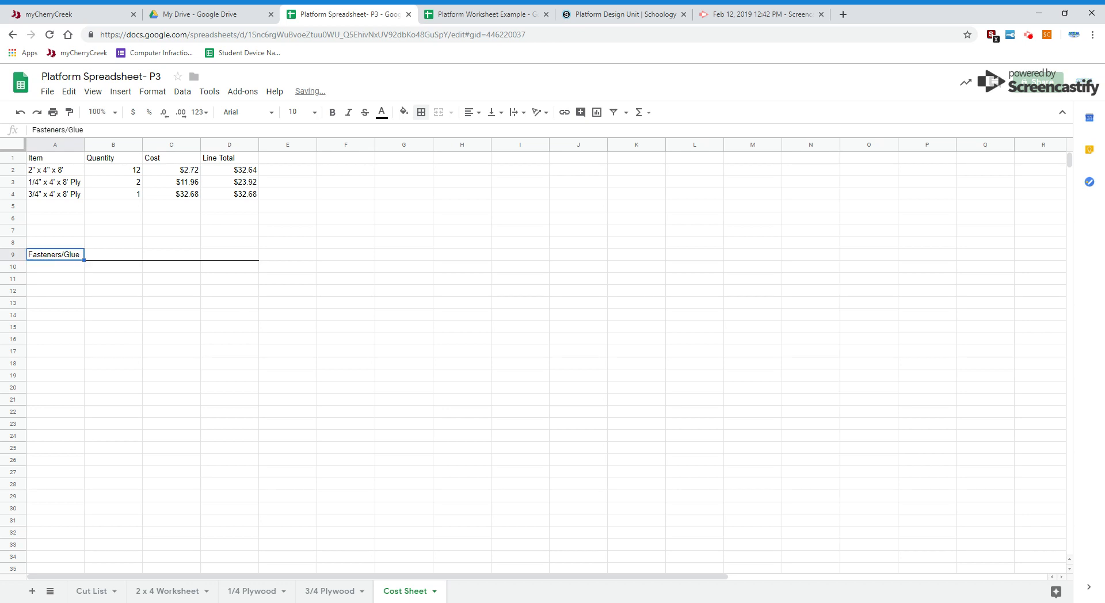
pyautogui.press('Tab')
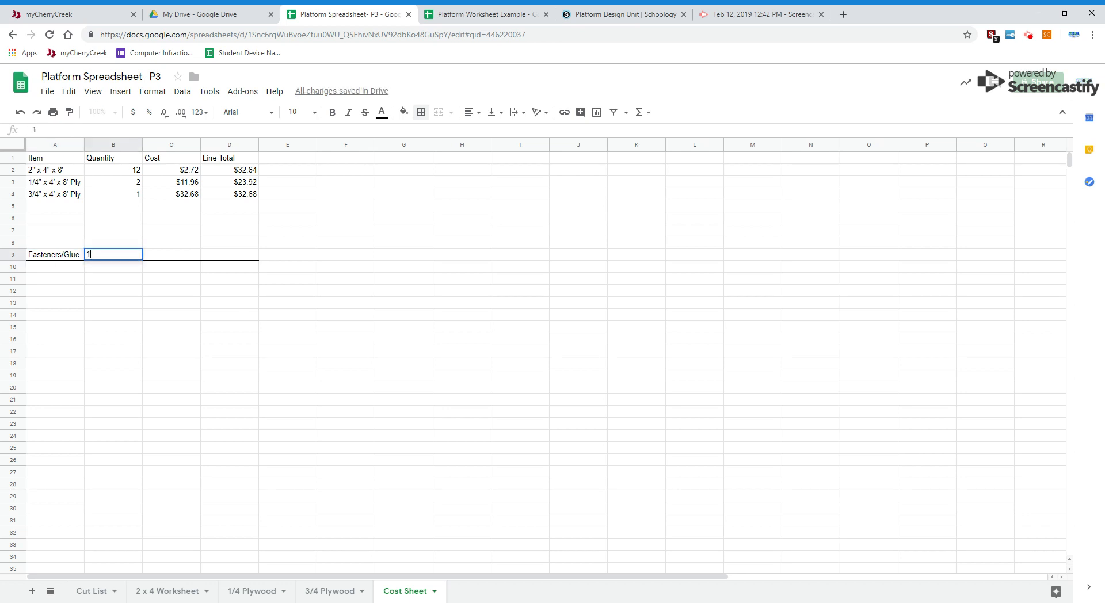
pyautogui.write('1')
pyautogui.press('Tab')
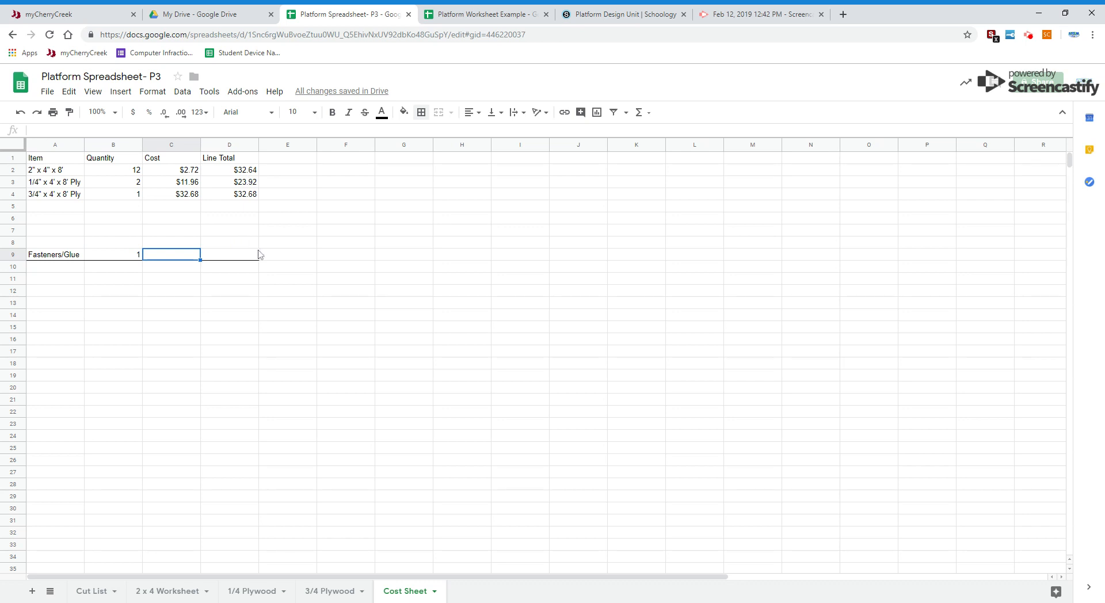
# Step: Sum the line totals above the Fasteners/Glue row in its cost cell C9 with =SUM(D2:D8)
pyautogui.moveTo(223, 174); pyautogui.dragTo(228, 244)
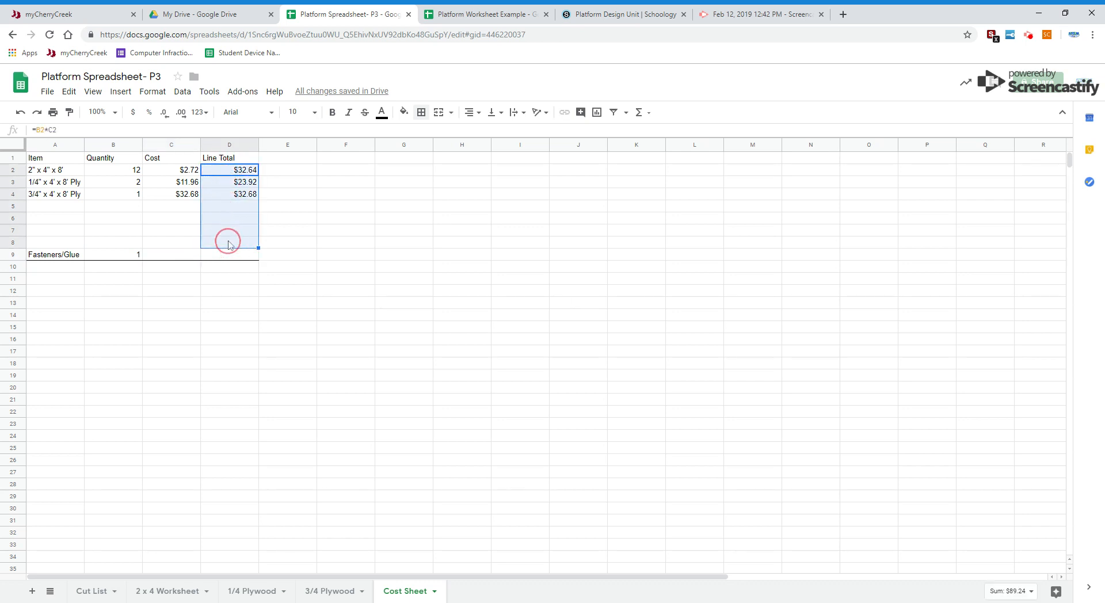
pyautogui.click(158, 255)
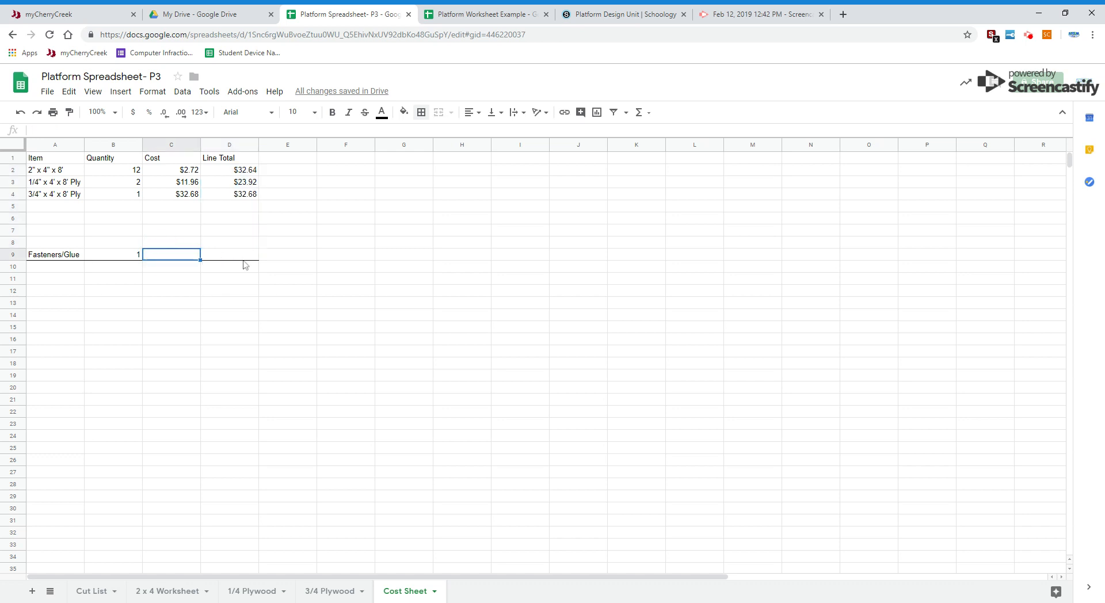
pyautogui.write('=SUM(')
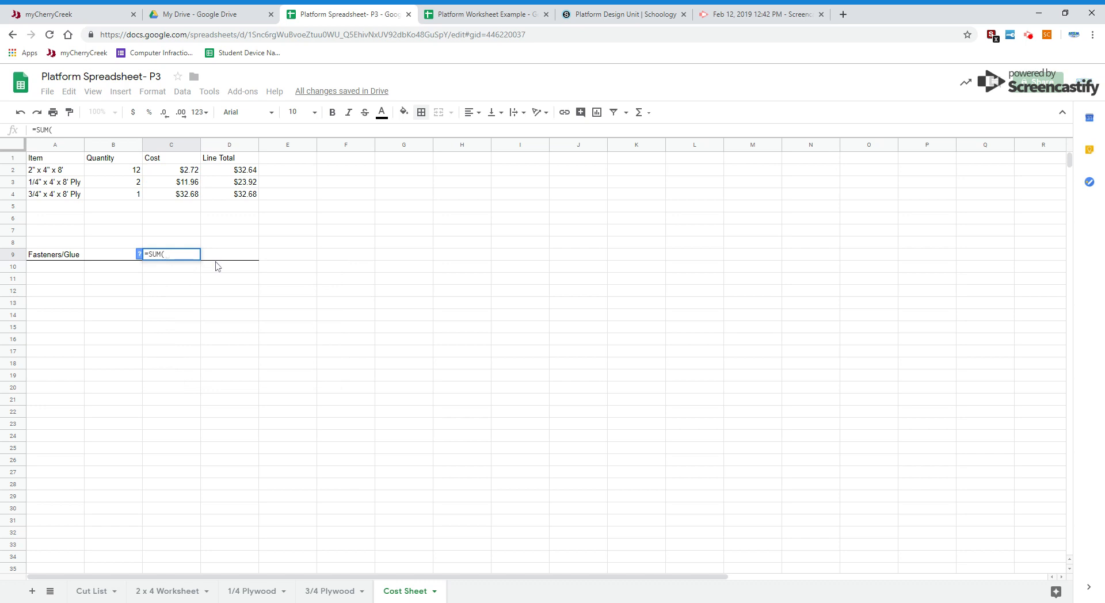
pyautogui.moveTo(233, 171); pyautogui.dragTo(230, 249)
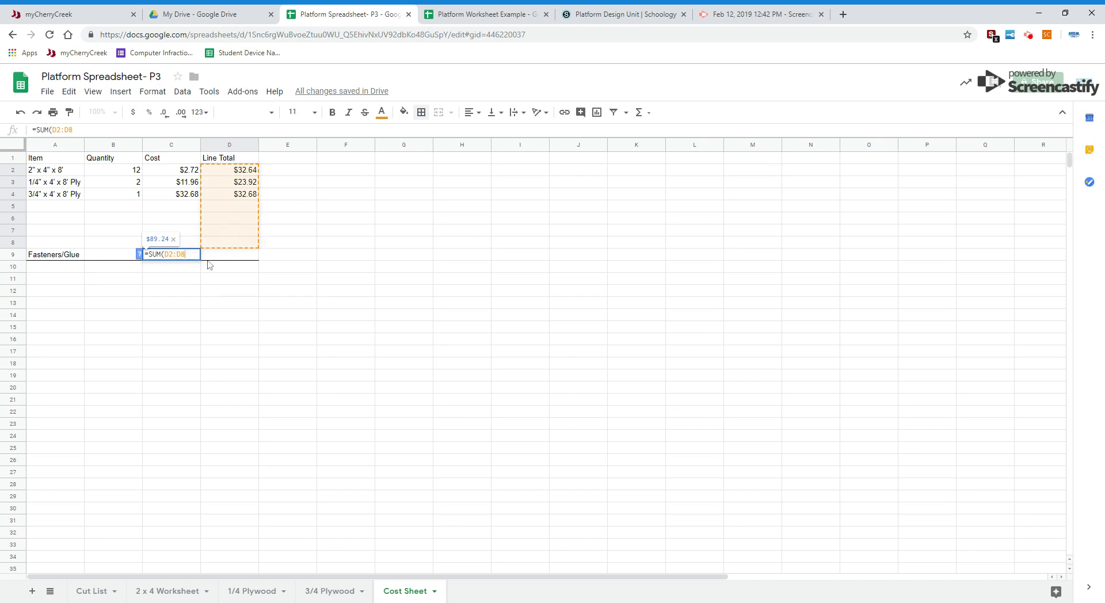
pyautogui.press('Return')
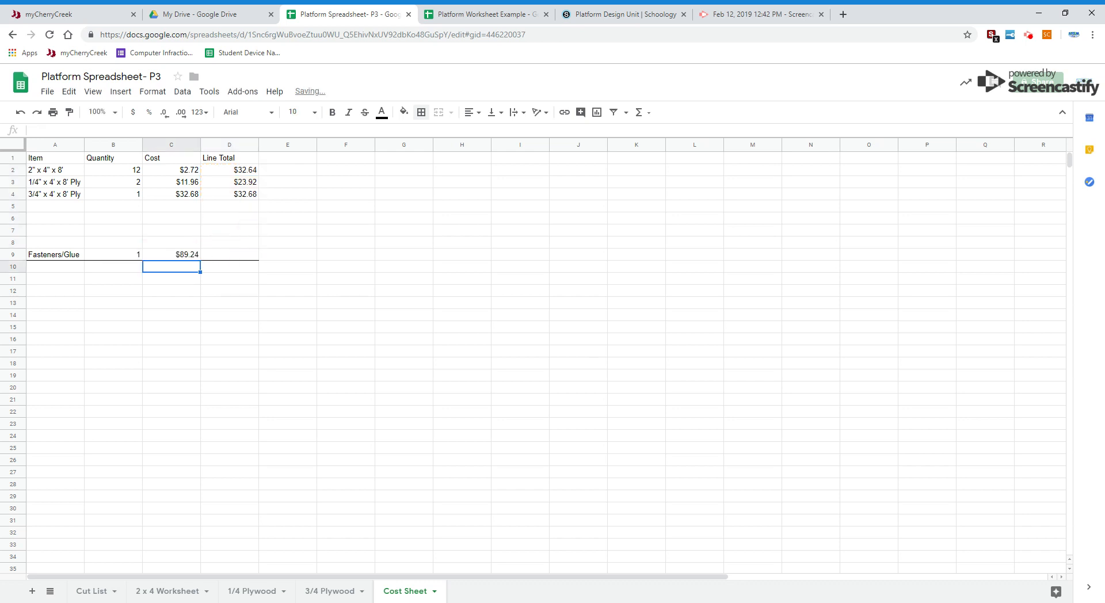
# Step: Extend the Fasteners/Glue cost formula in C9 so it takes 10 percent of the D2:D8 sum
pyautogui.click(184, 257)
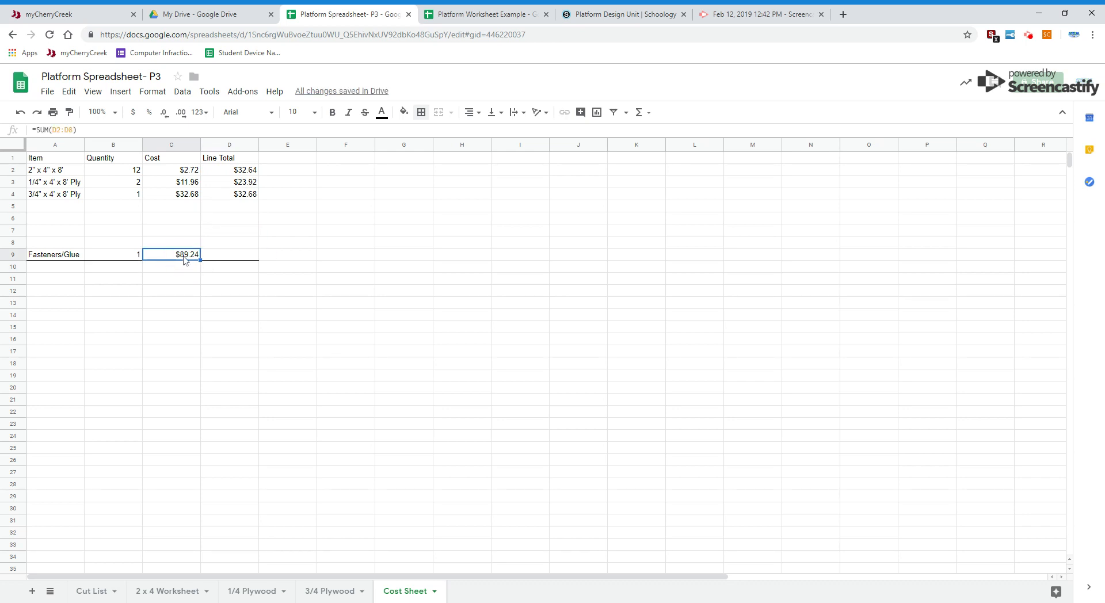
pyautogui.click(93, 130)
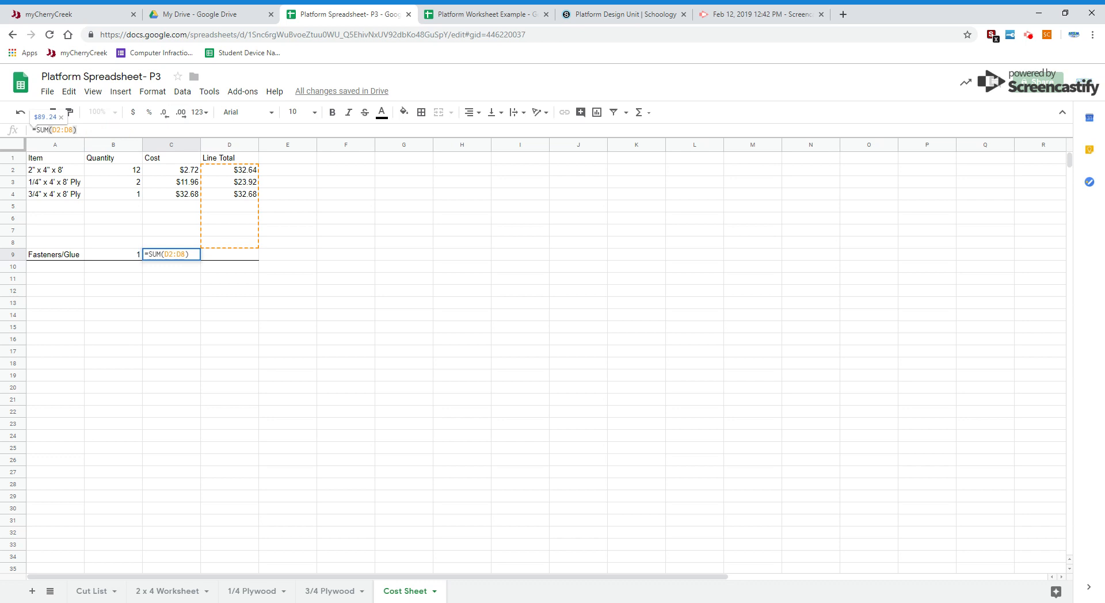
pyautogui.write('*.1')
pyautogui.press('Return')
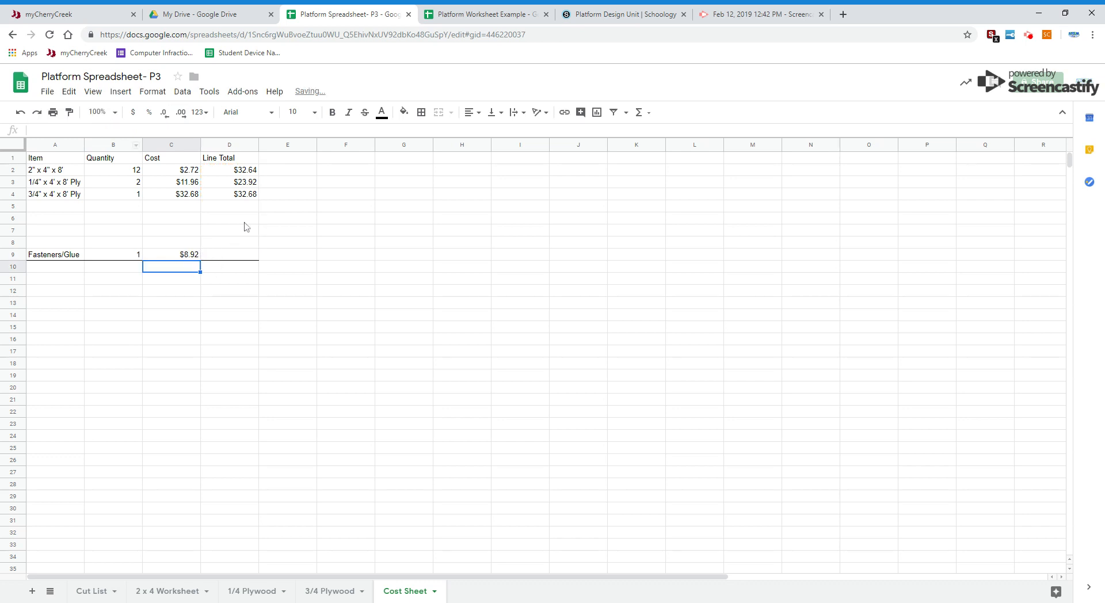
# Step: Fill the line total formula from D4 down through D9 to include the Fasteners/Glue row
pyautogui.click(244, 194)
pyautogui.moveTo(258, 199); pyautogui.dragTo(255, 261)
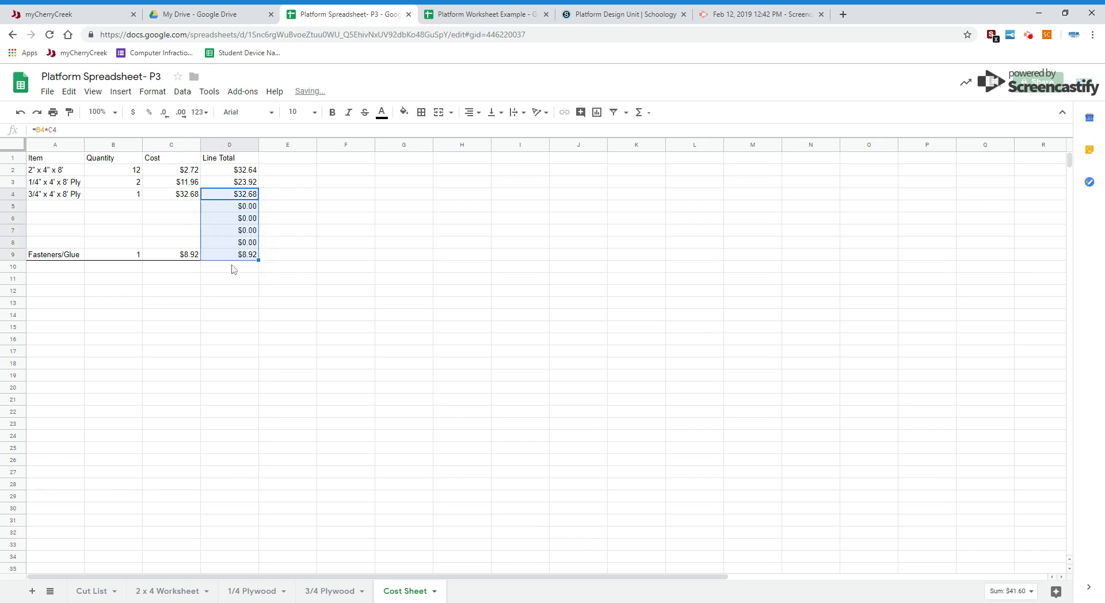
# Step: Calculate the overall project total in cell D10 with a SUM formula over D2:D9
pyautogui.click(235, 269)
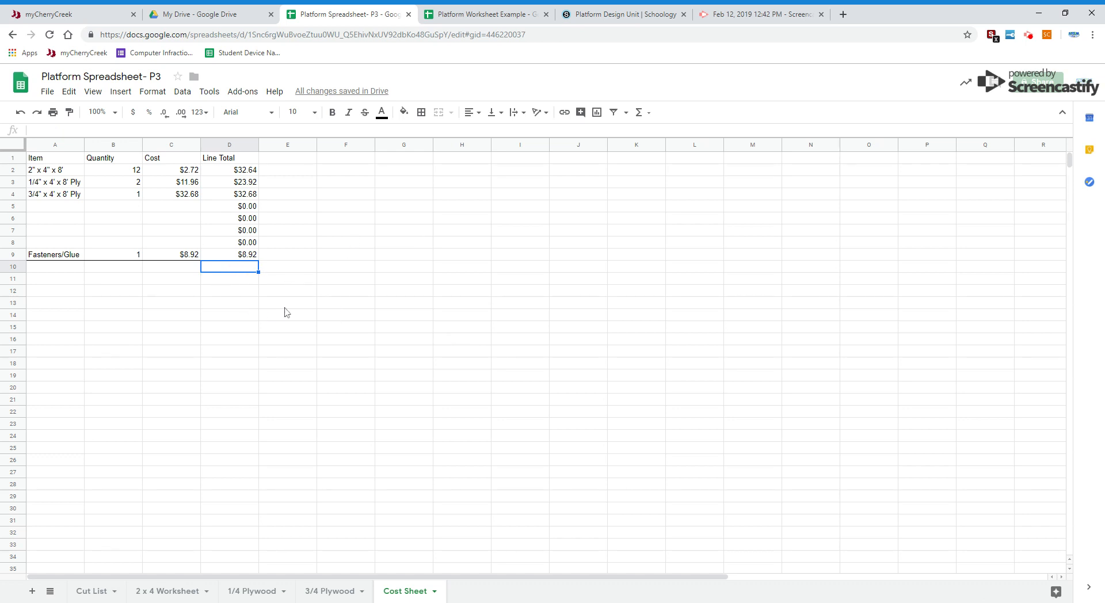
pyautogui.write('+')
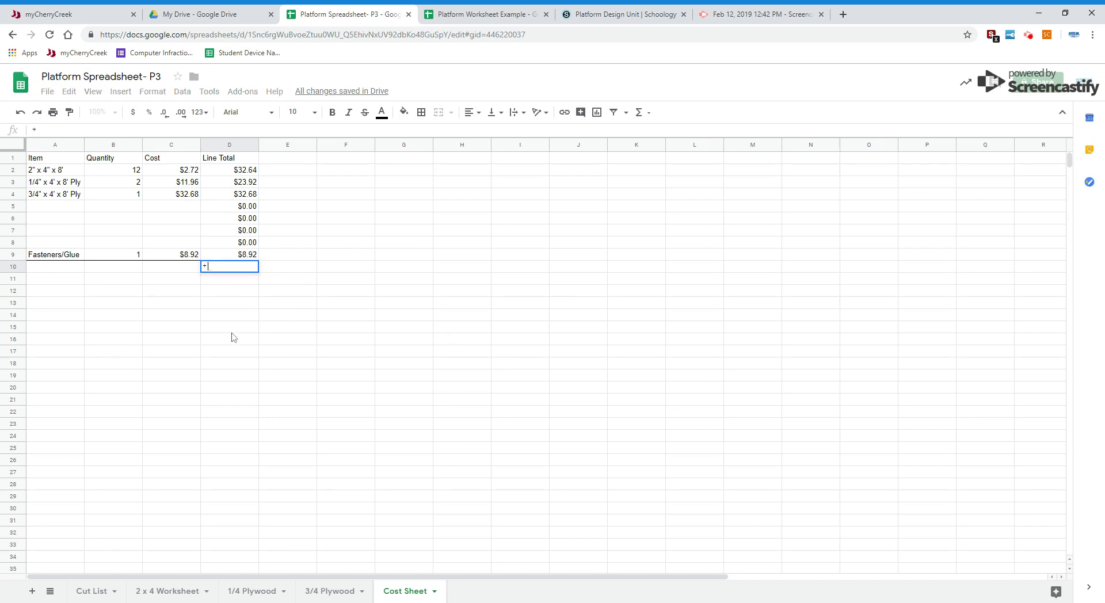
pyautogui.write('SUM')
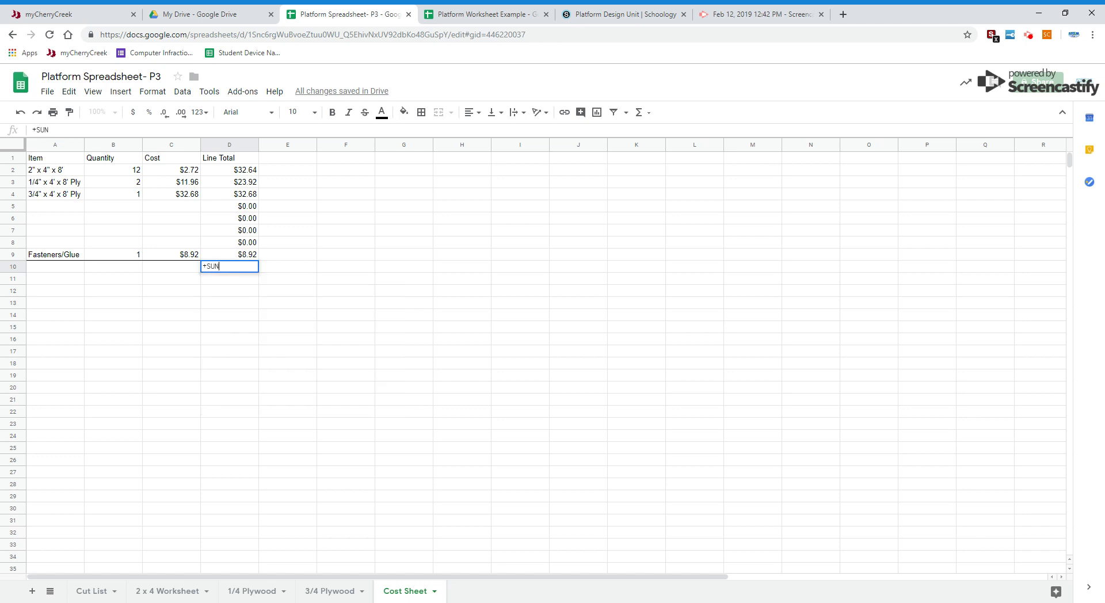
pyautogui.write('(')
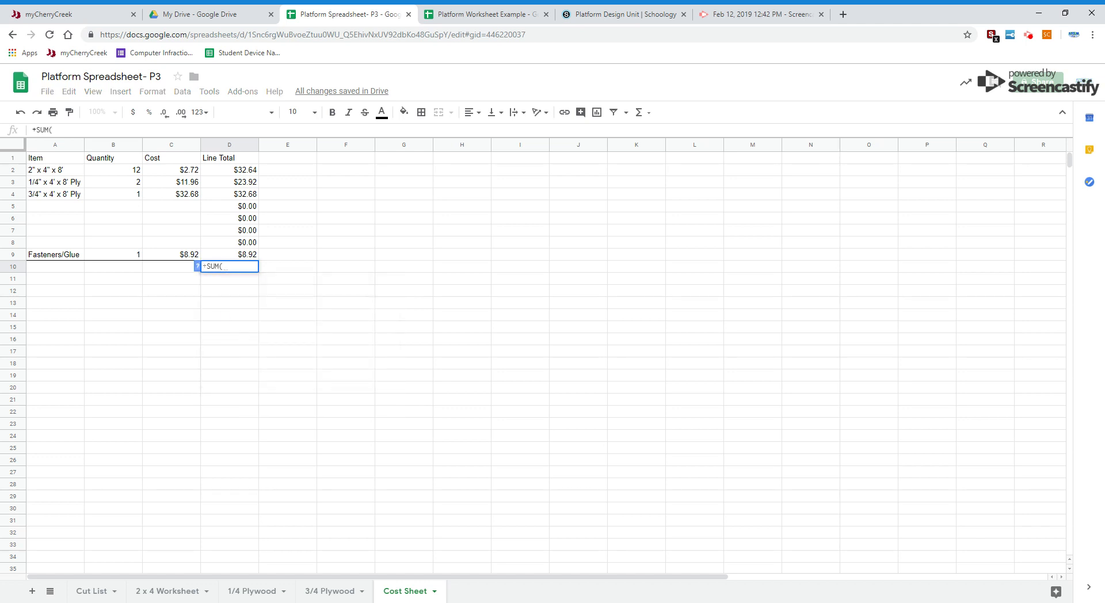
pyautogui.moveTo(226, 171); pyautogui.dragTo(249, 252)
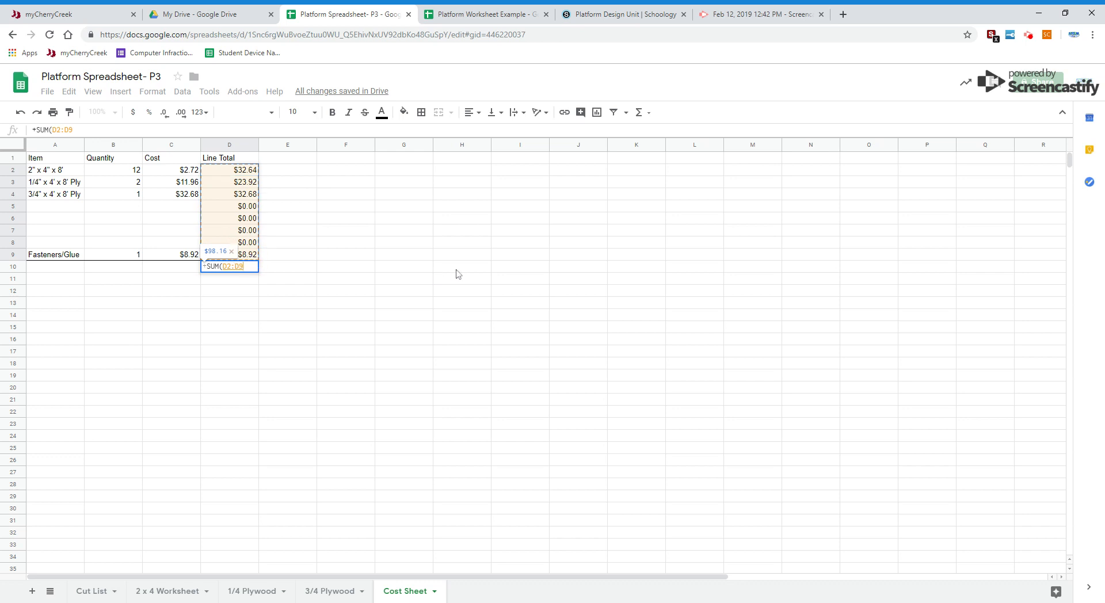
pyautogui.write(')')
# Step: Enter the label TOTAL in cell C10, beside the overall sum
pyautogui.press('Left')
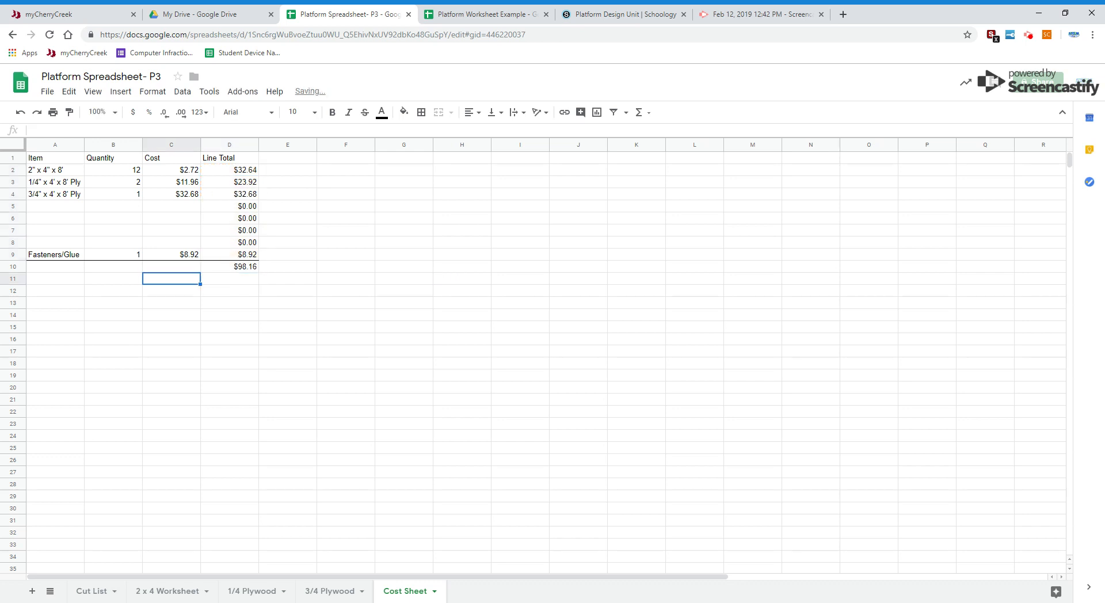
pyautogui.press('Up')
pyautogui.write('TOR')
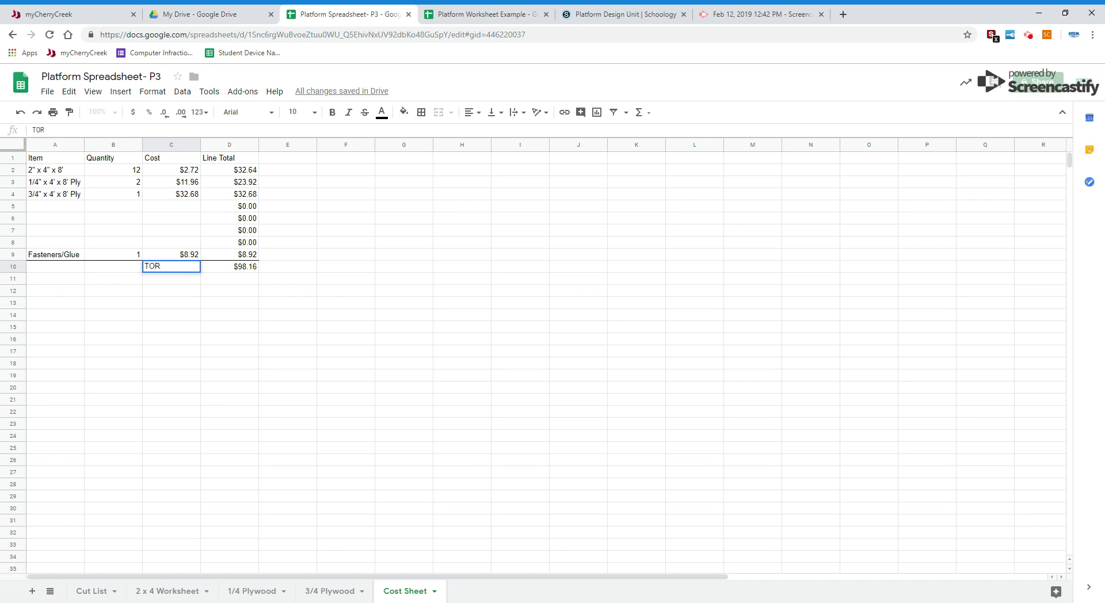
pyautogui.press('BackSpace')
pyautogui.write('TAL')
pyautogui.press('Return')
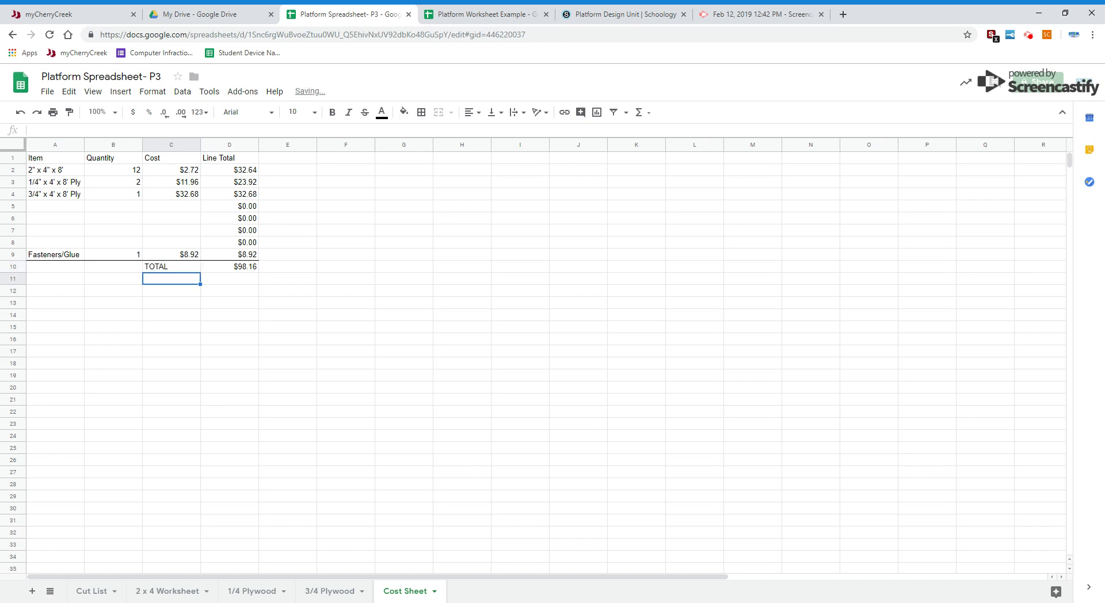